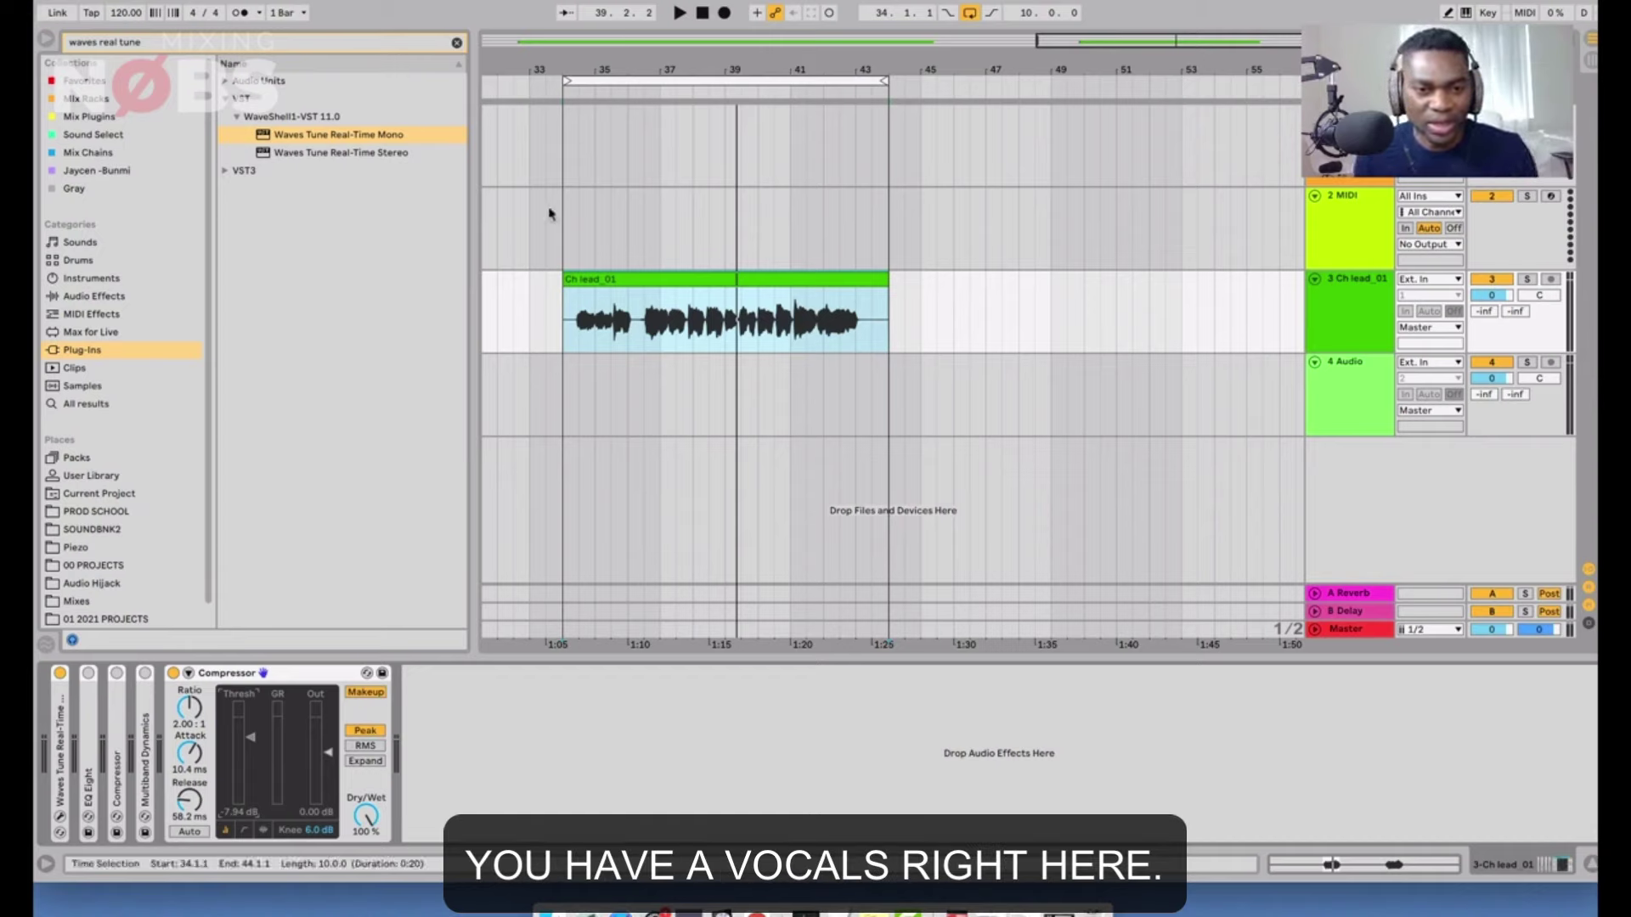
# Move the loop start to 34.3.1 and play the start of the lead vocal clip.
pyautogui.click(574, 85)
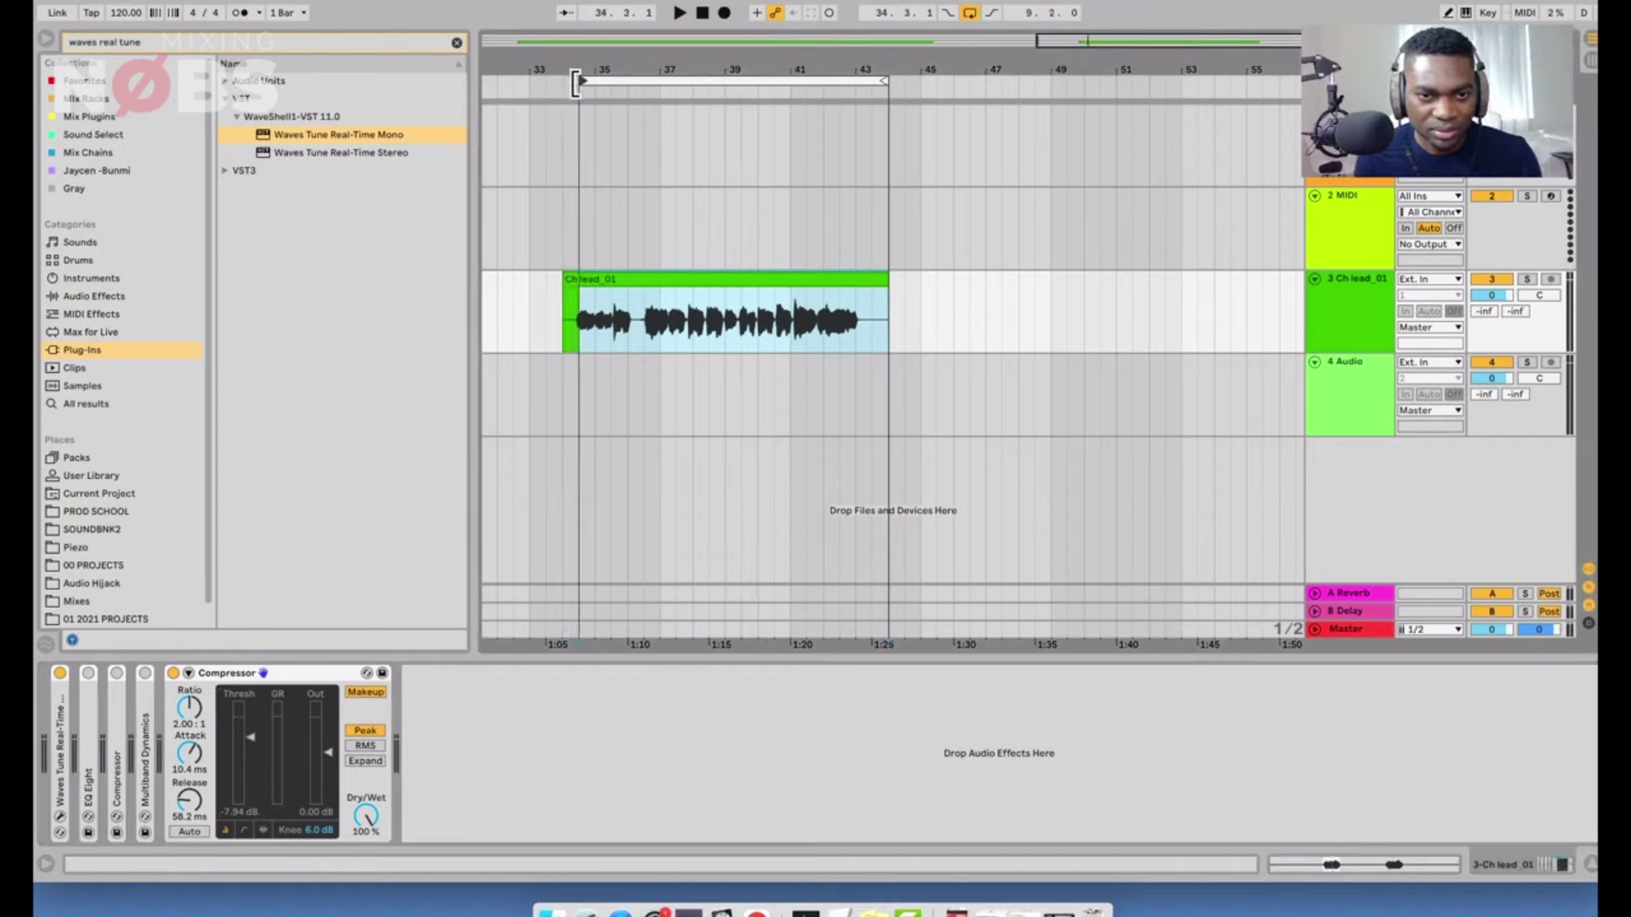
pyautogui.click(572, 85)
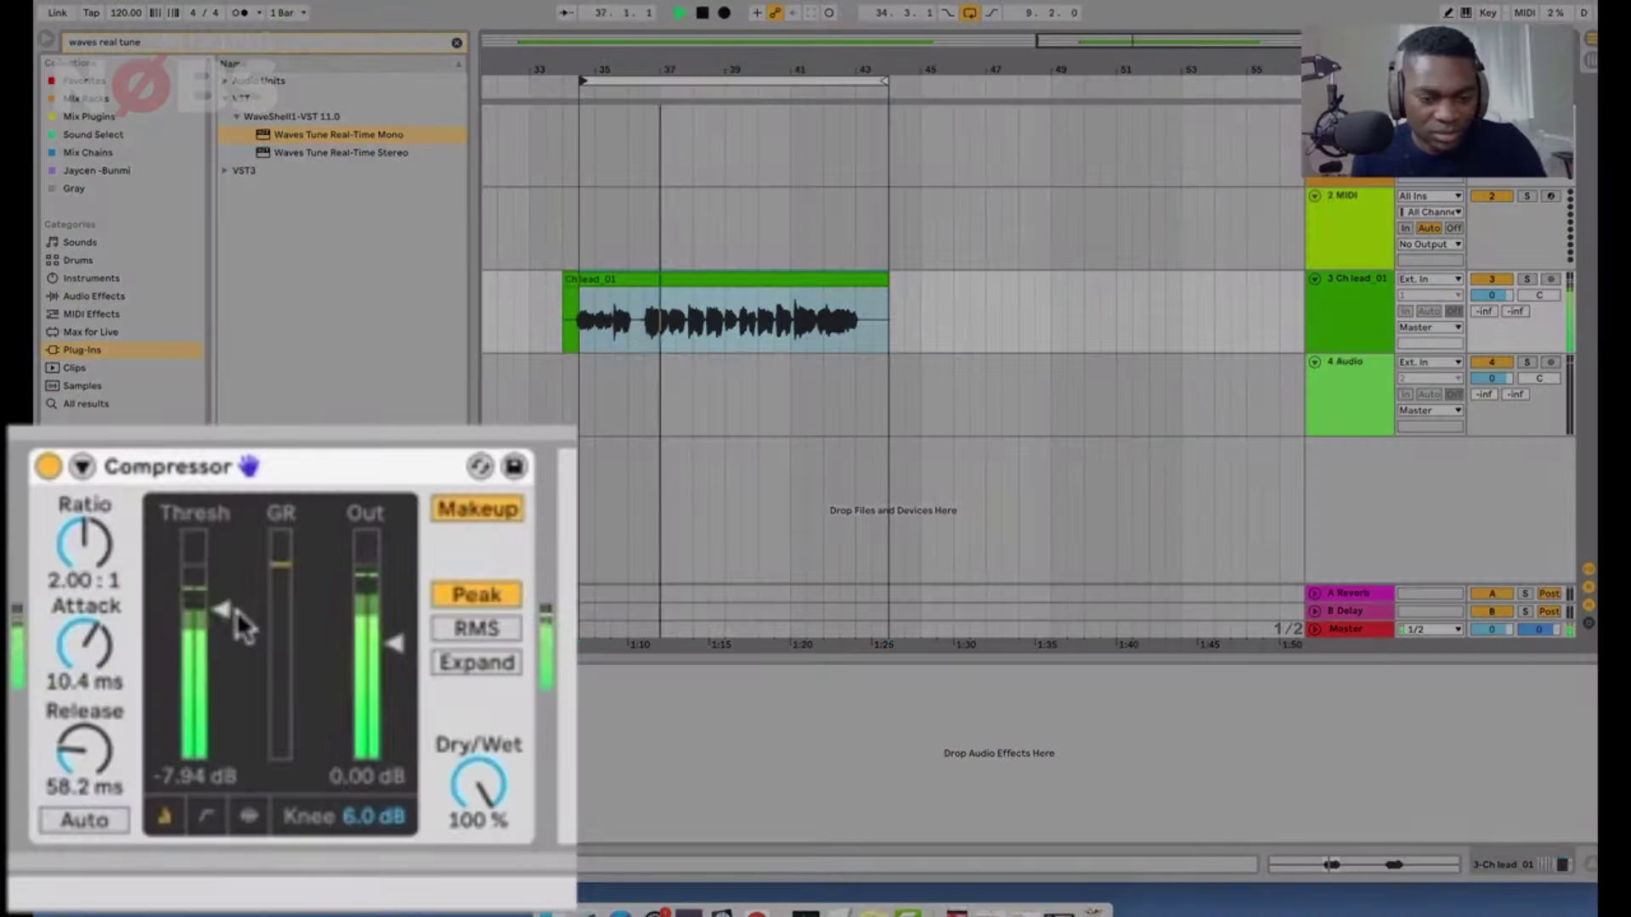
pyautogui.press('space')
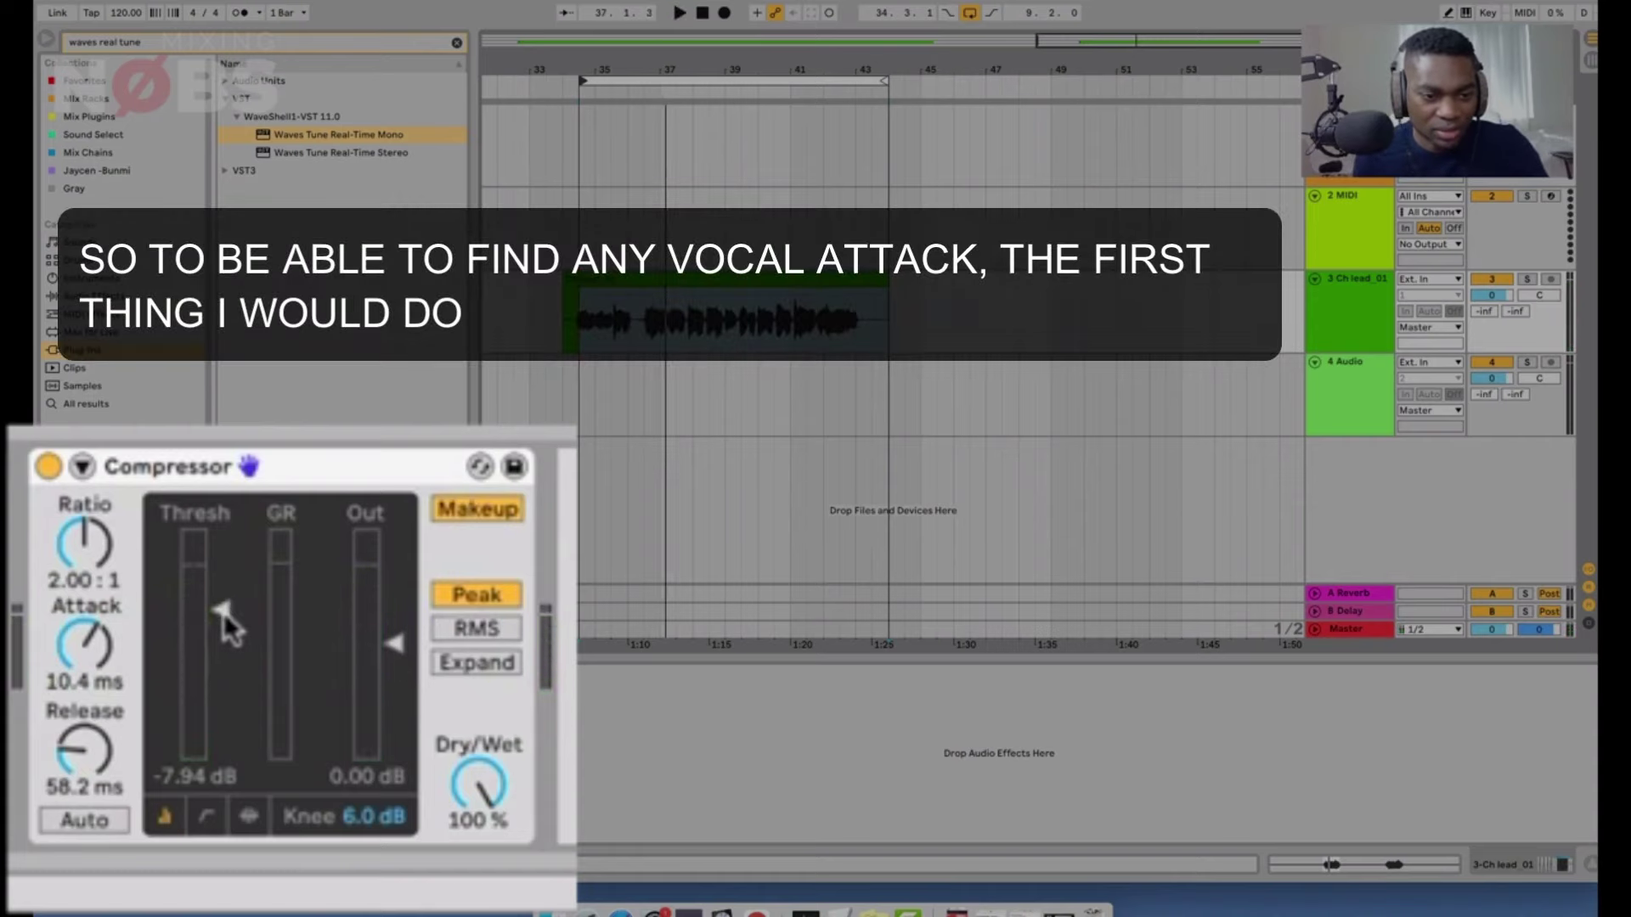
# Set the compressor's threshold to -40.1 dB, its attack to 1.00 s and its release to 1.00 ms.
pyautogui.moveTo(222, 614); pyautogui.dragTo(220, 723)
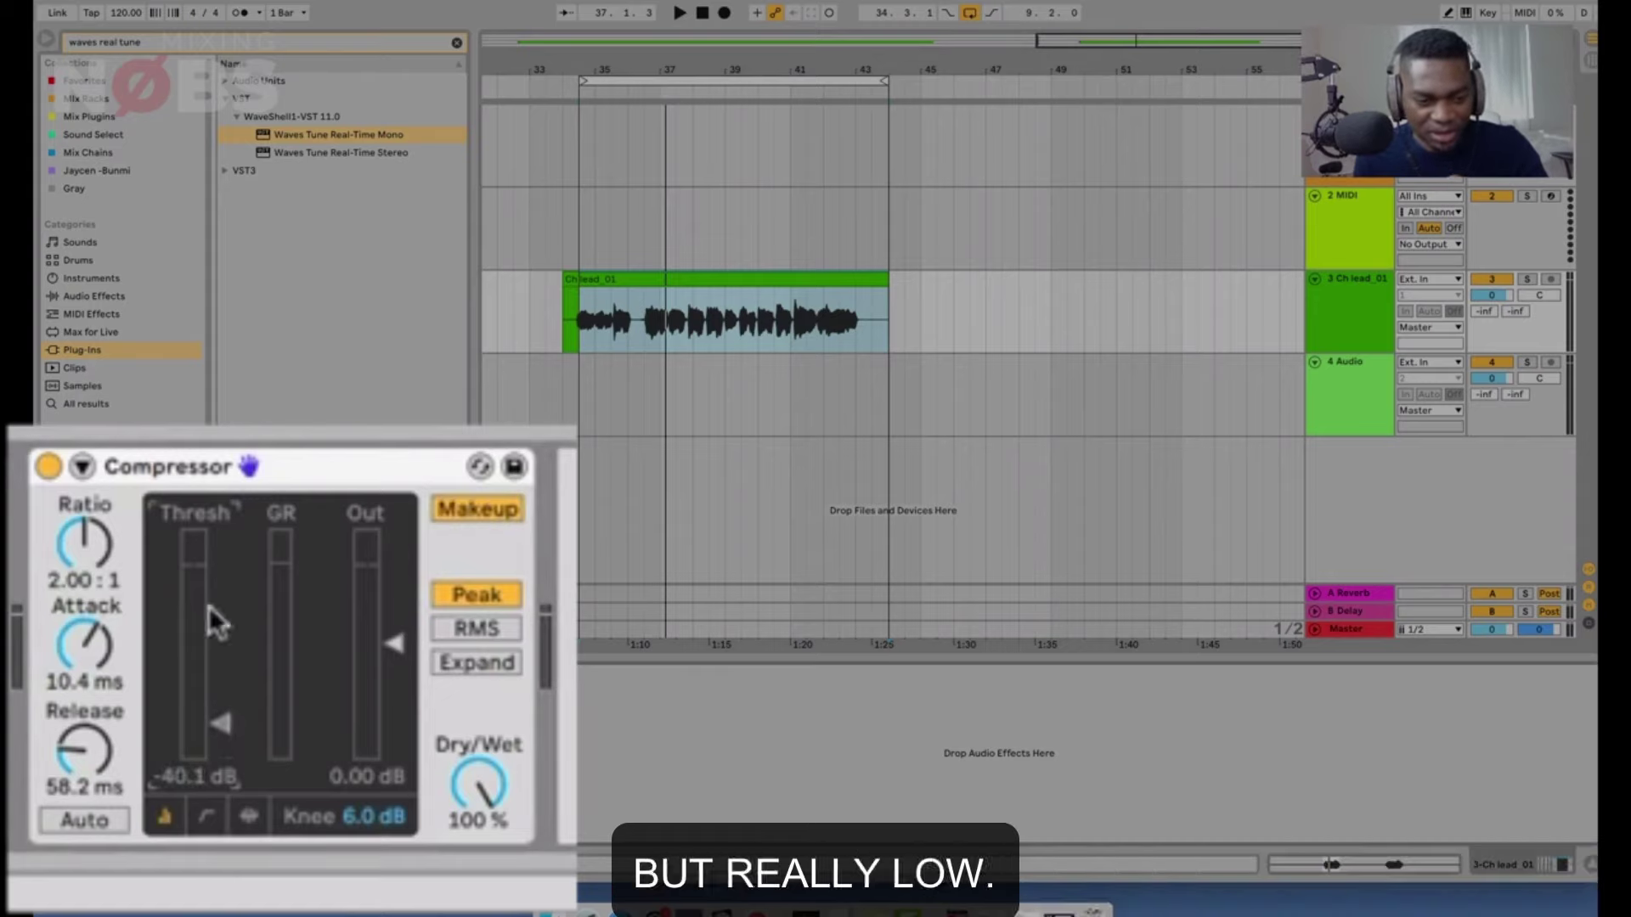
pyautogui.moveTo(85, 649); pyautogui.dragTo(85, 578)
pyautogui.moveTo(84, 750); pyautogui.dragTo(84, 816)
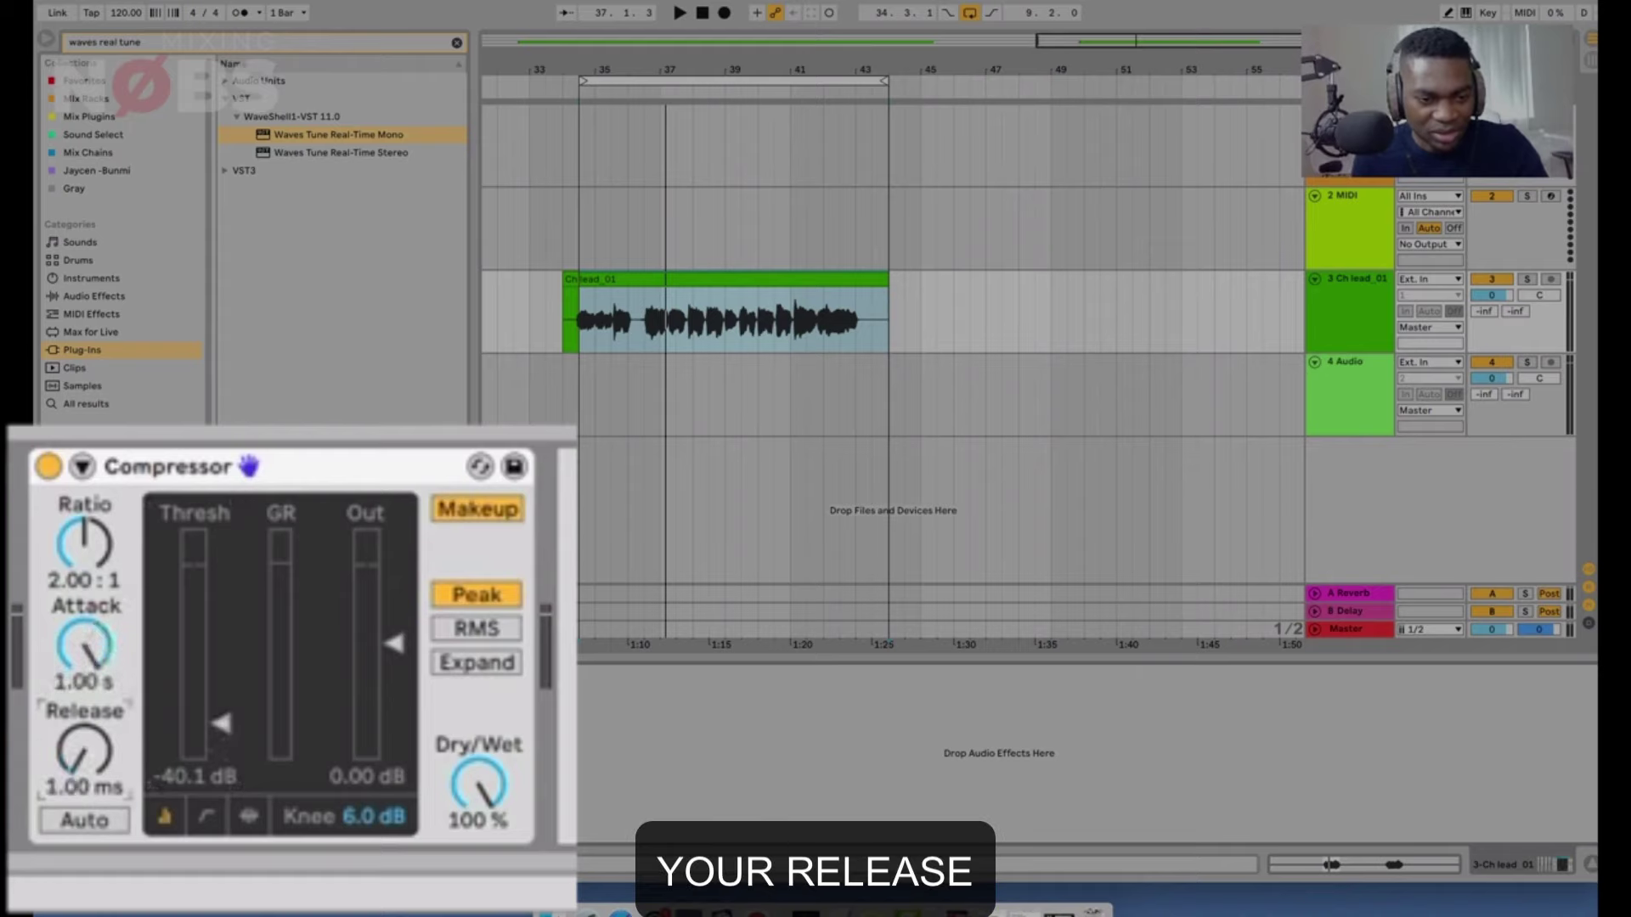
pyautogui.click(88, 652)
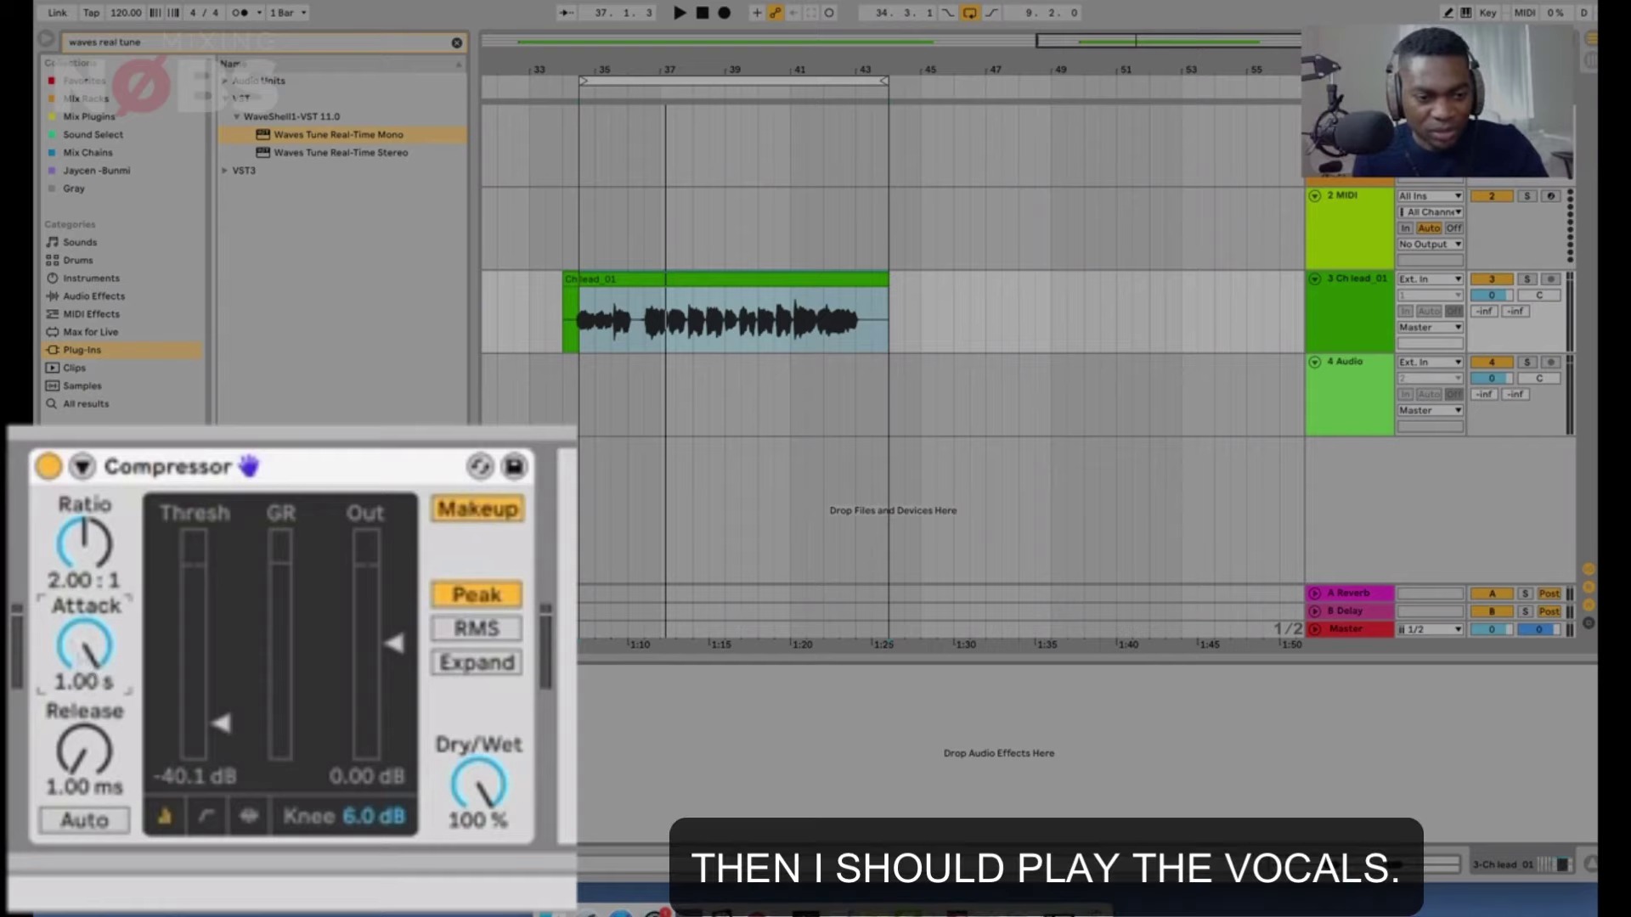
pyautogui.moveTo(85, 658)
pyautogui.mouseDown()
pyautogui.moveTo(85, 711)
pyautogui.moveTo(85, 660)
pyautogui.mouseUp()
# Turn off the compressor's makeup gain and restart playback of the lead vocal.
pyautogui.press('space')
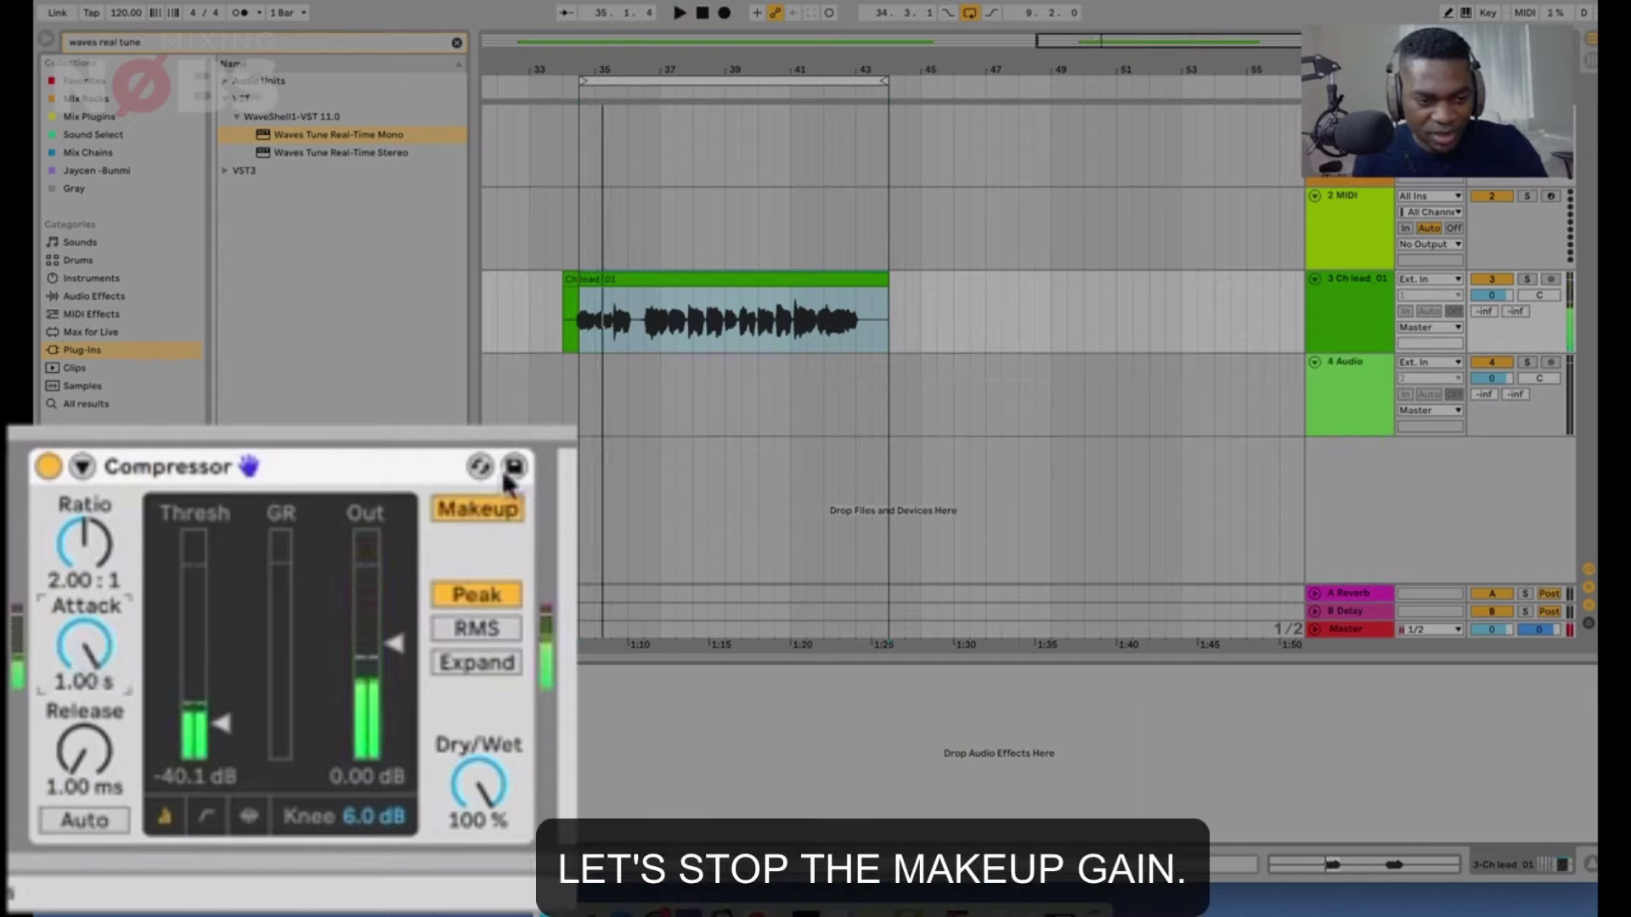
pyautogui.click(485, 510)
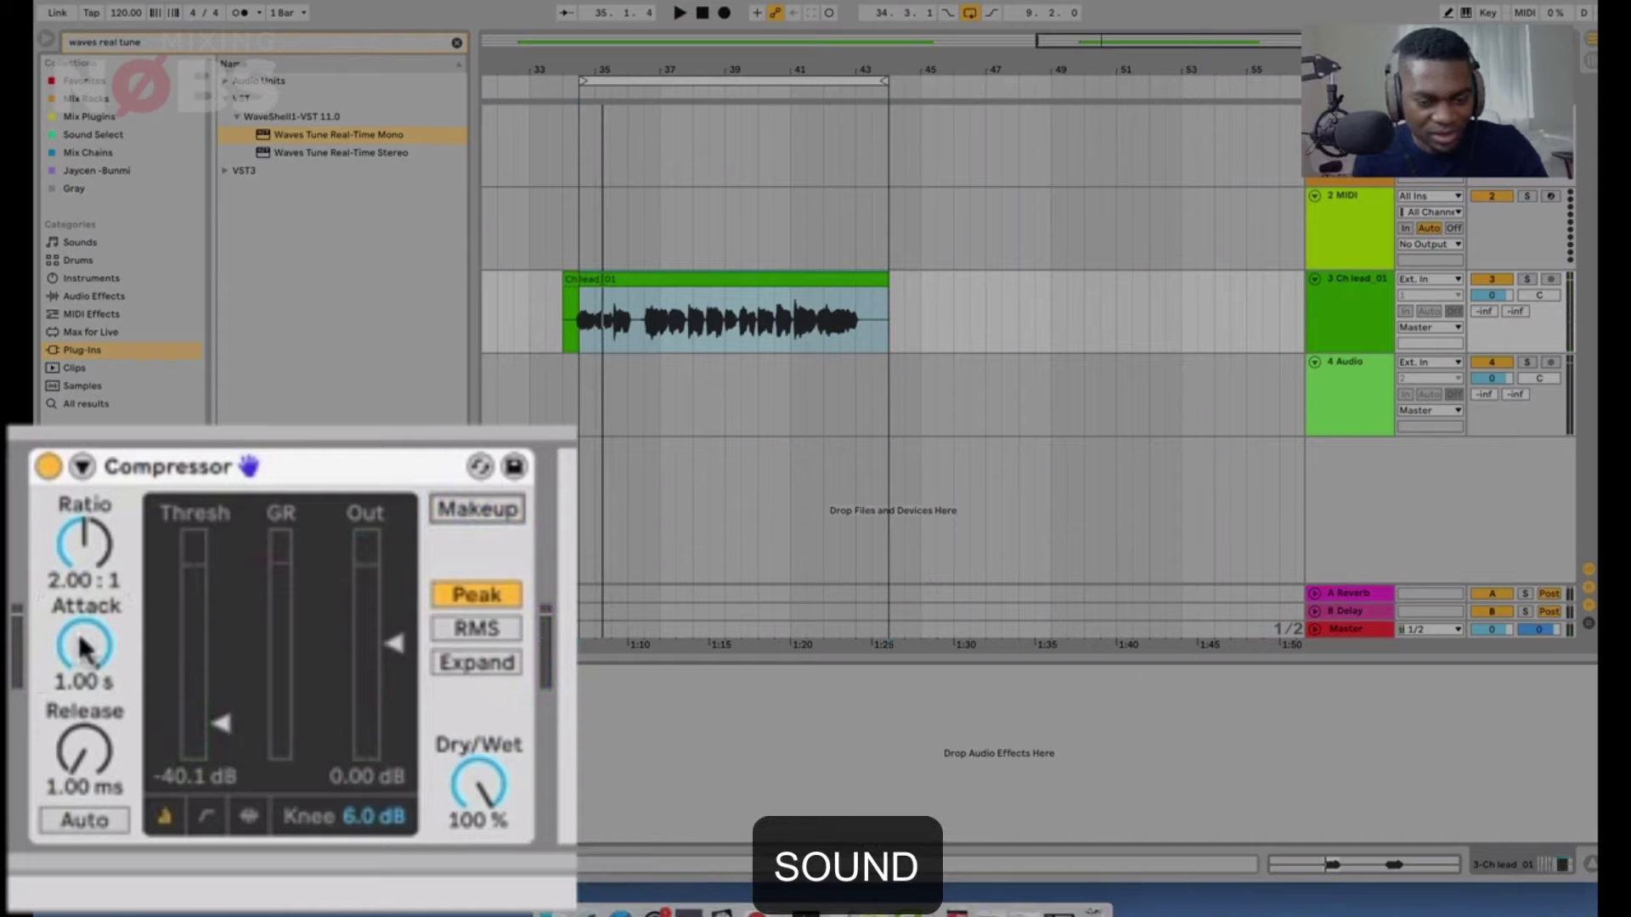
pyautogui.press('space')
# Lower the compressor's attack to 13.6 ms by ear during playback, stop, and settle it at 19.7 ms.
pyautogui.moveTo(82, 654); pyautogui.dragTo(82, 717)
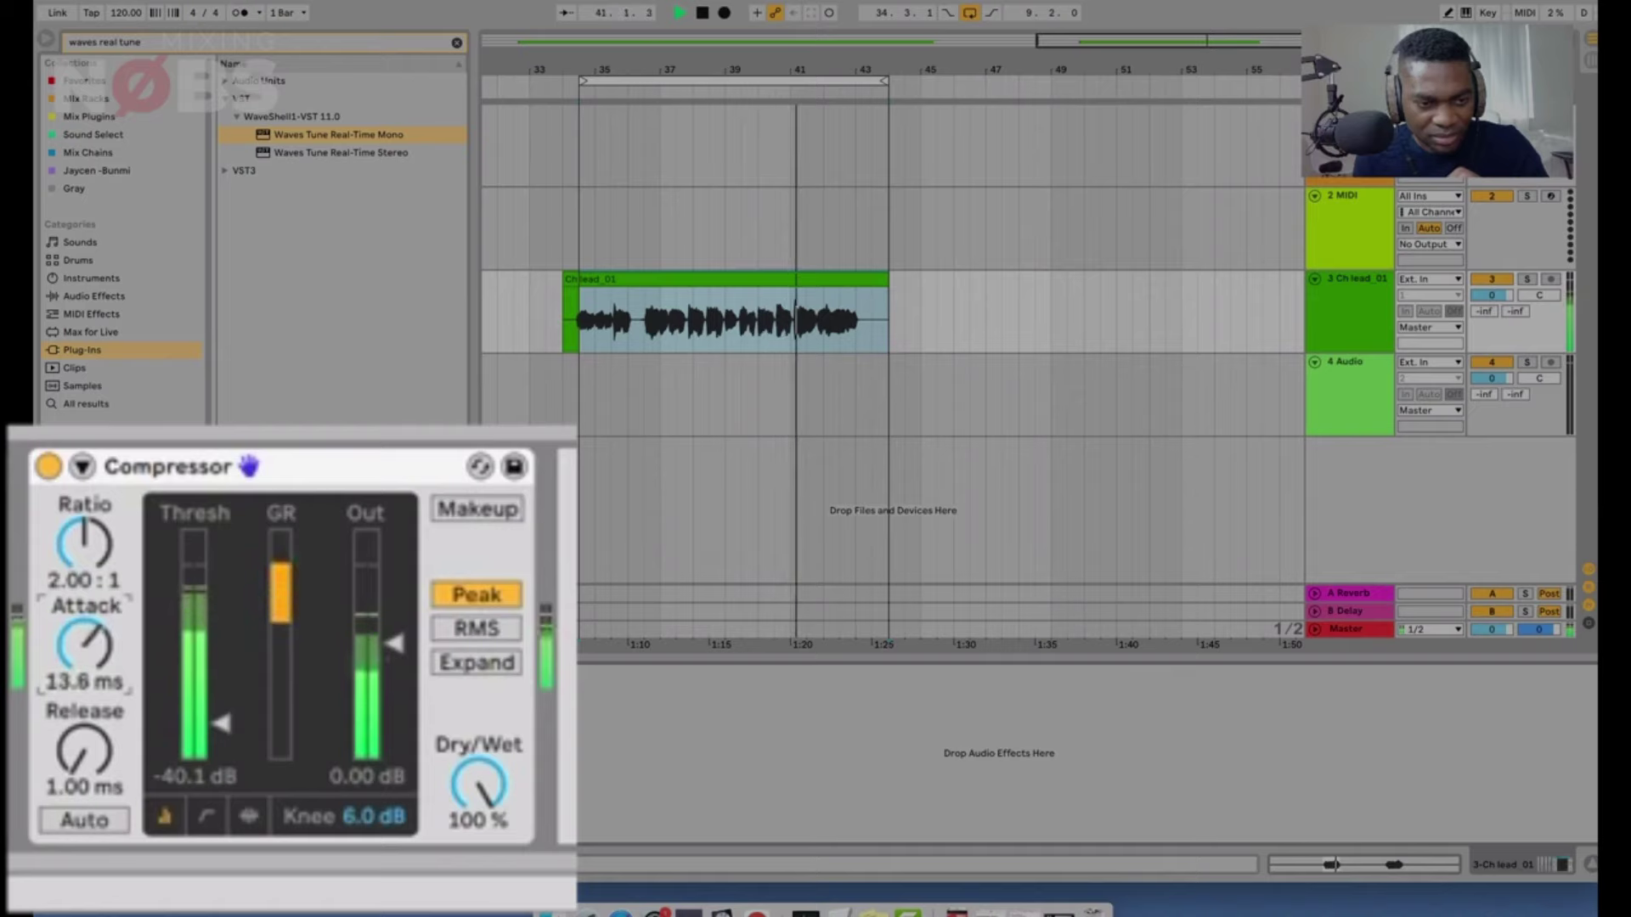
pyautogui.press('space')
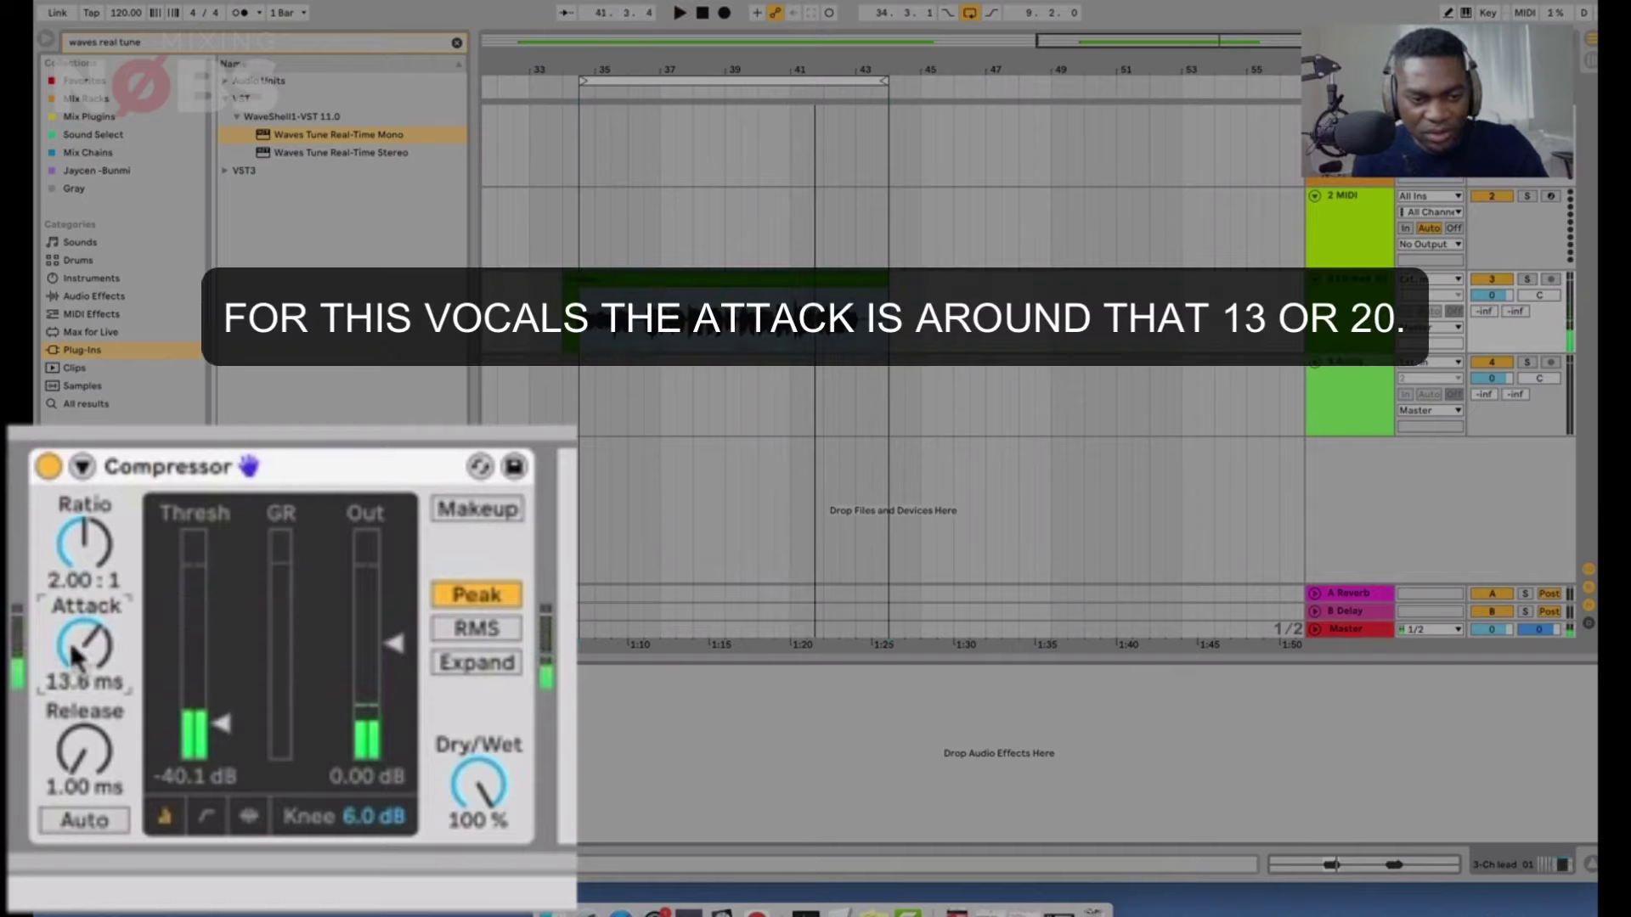
pyautogui.moveTo(78, 690); pyautogui.dragTo(78, 673)
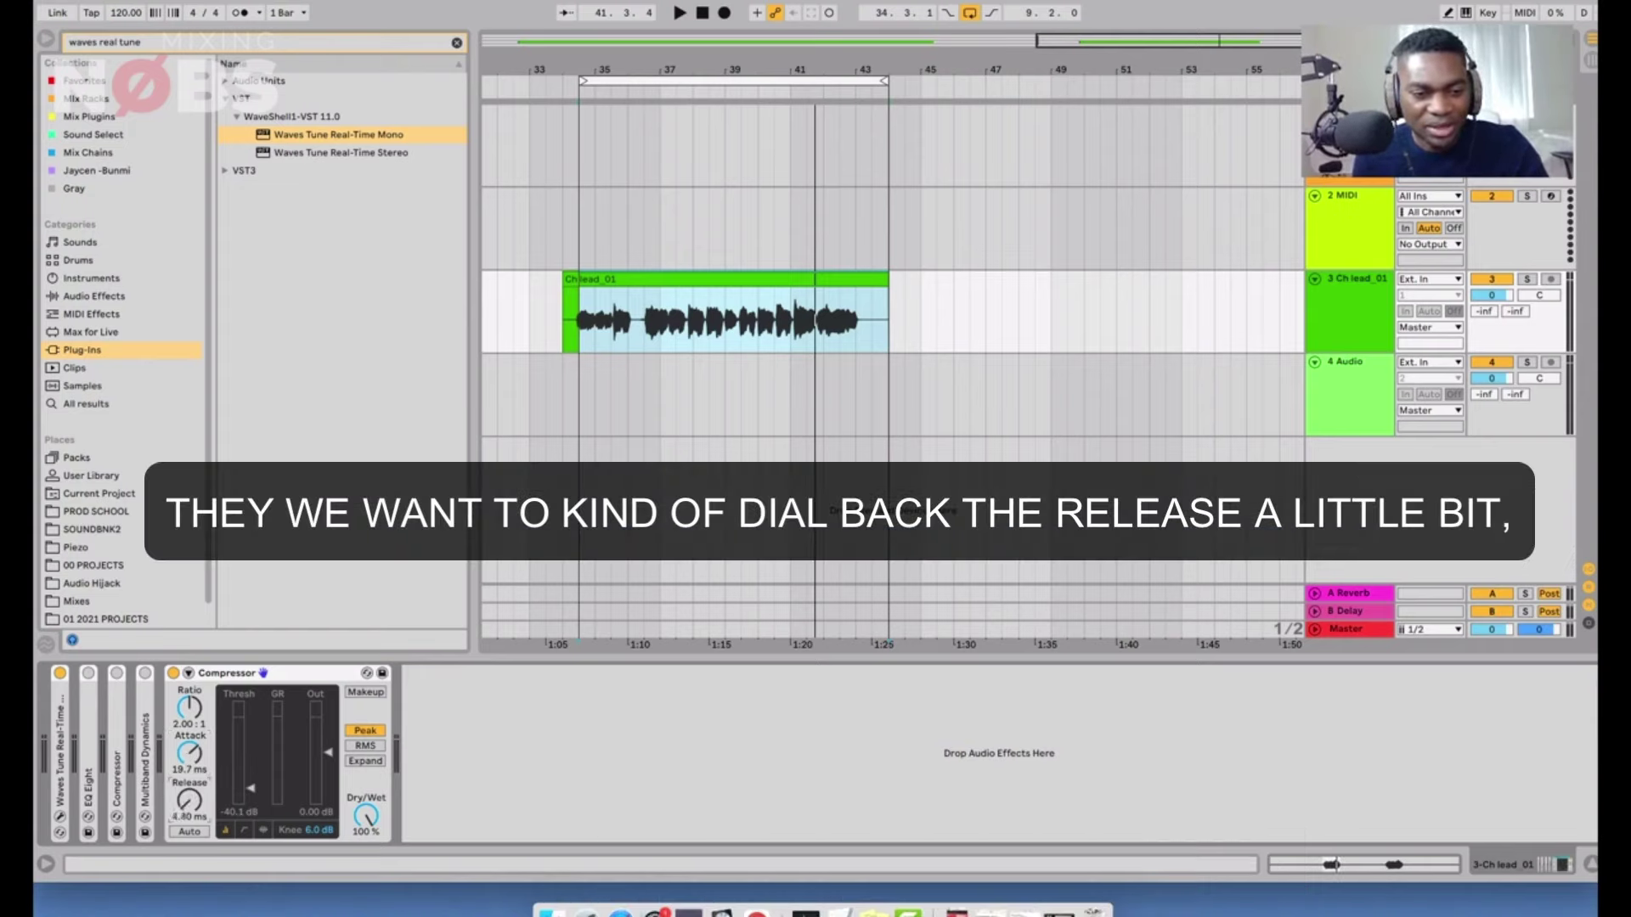
# Vary the compressor's release between 1.00 ms and 11.8 ms during playback to compare the pumping, ending at 1.00 ms.
pyautogui.moveTo(189, 800); pyautogui.dragTo(189, 812)
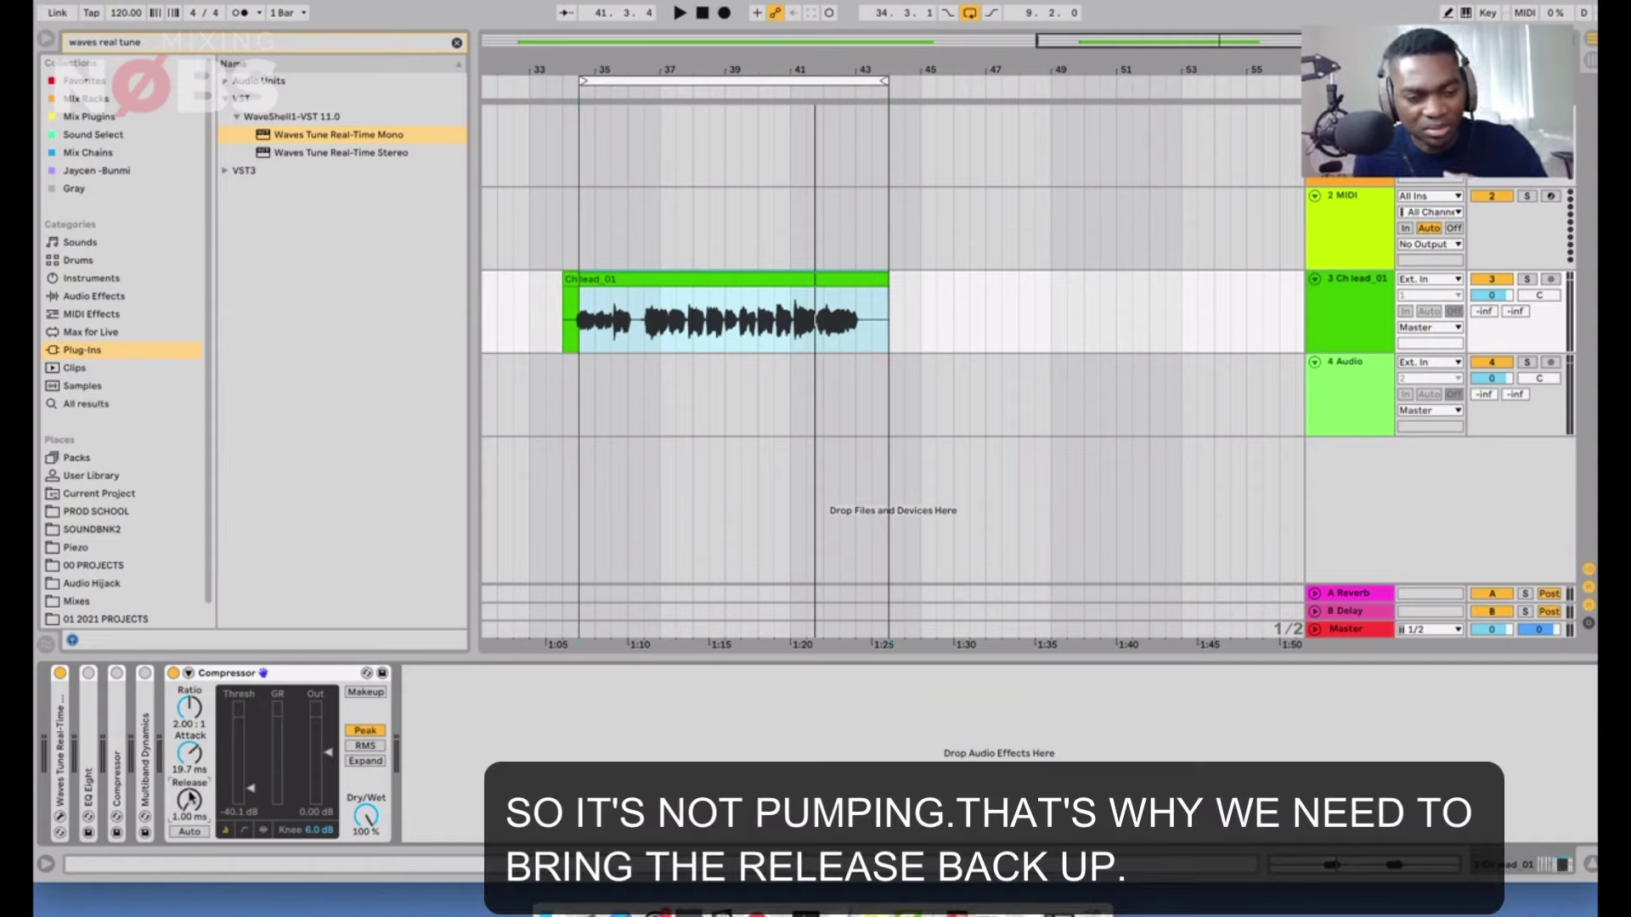
pyautogui.press('space')
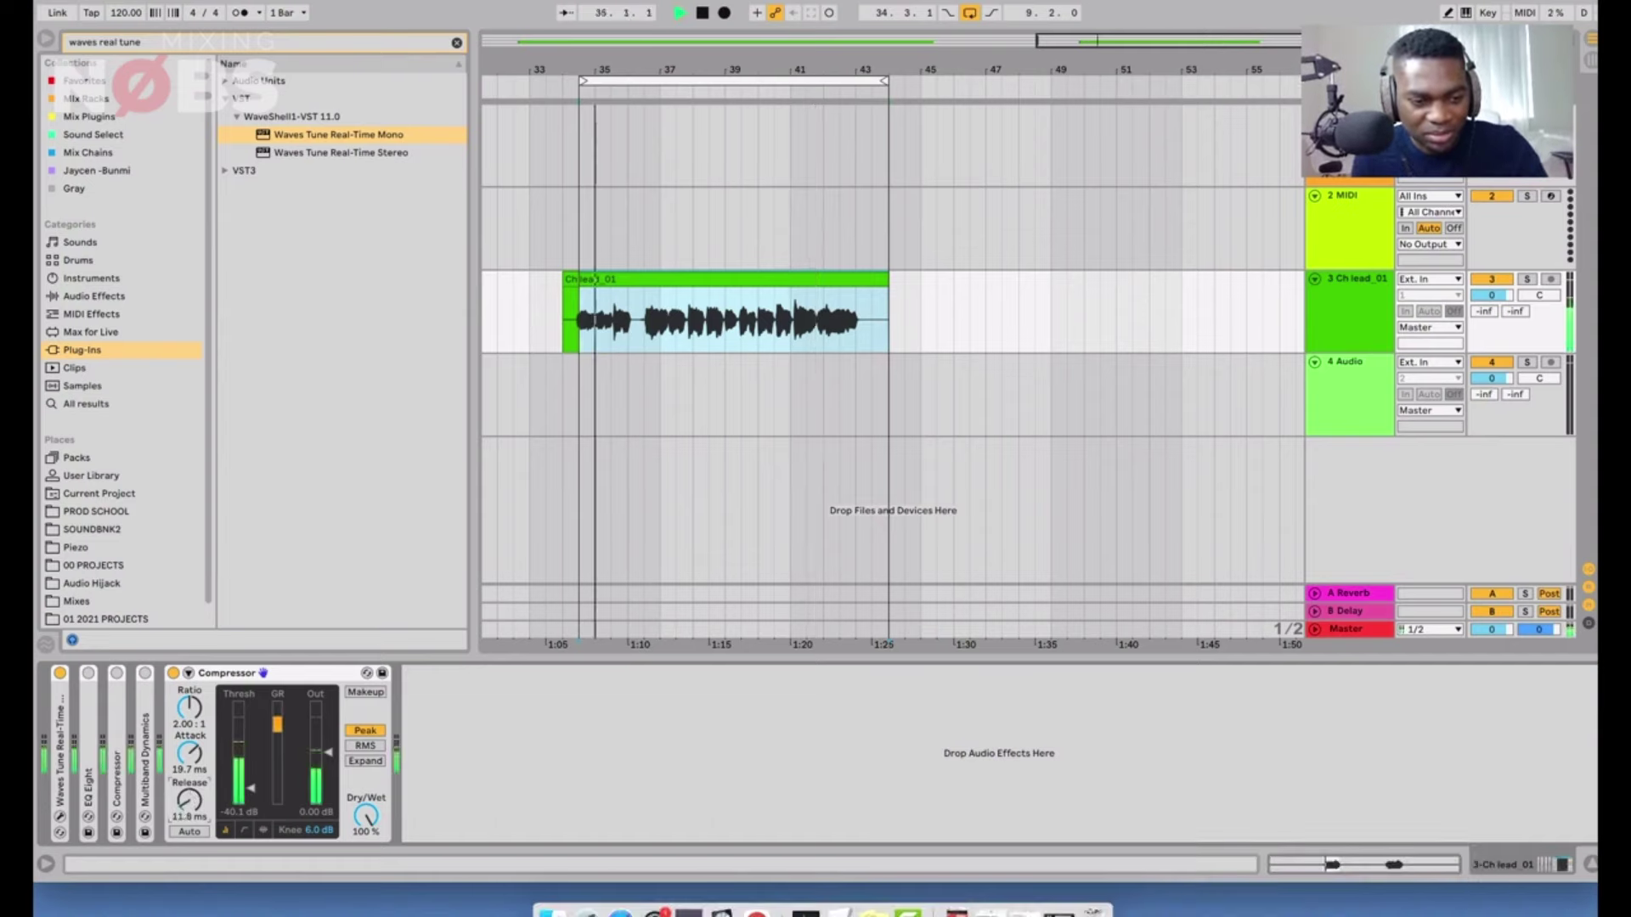
pyautogui.moveTo(188, 799)
pyautogui.mouseDown()
pyautogui.moveTo(188, 776)
pyautogui.moveTo(188, 800)
pyautogui.mouseUp()
pyautogui.press('space')
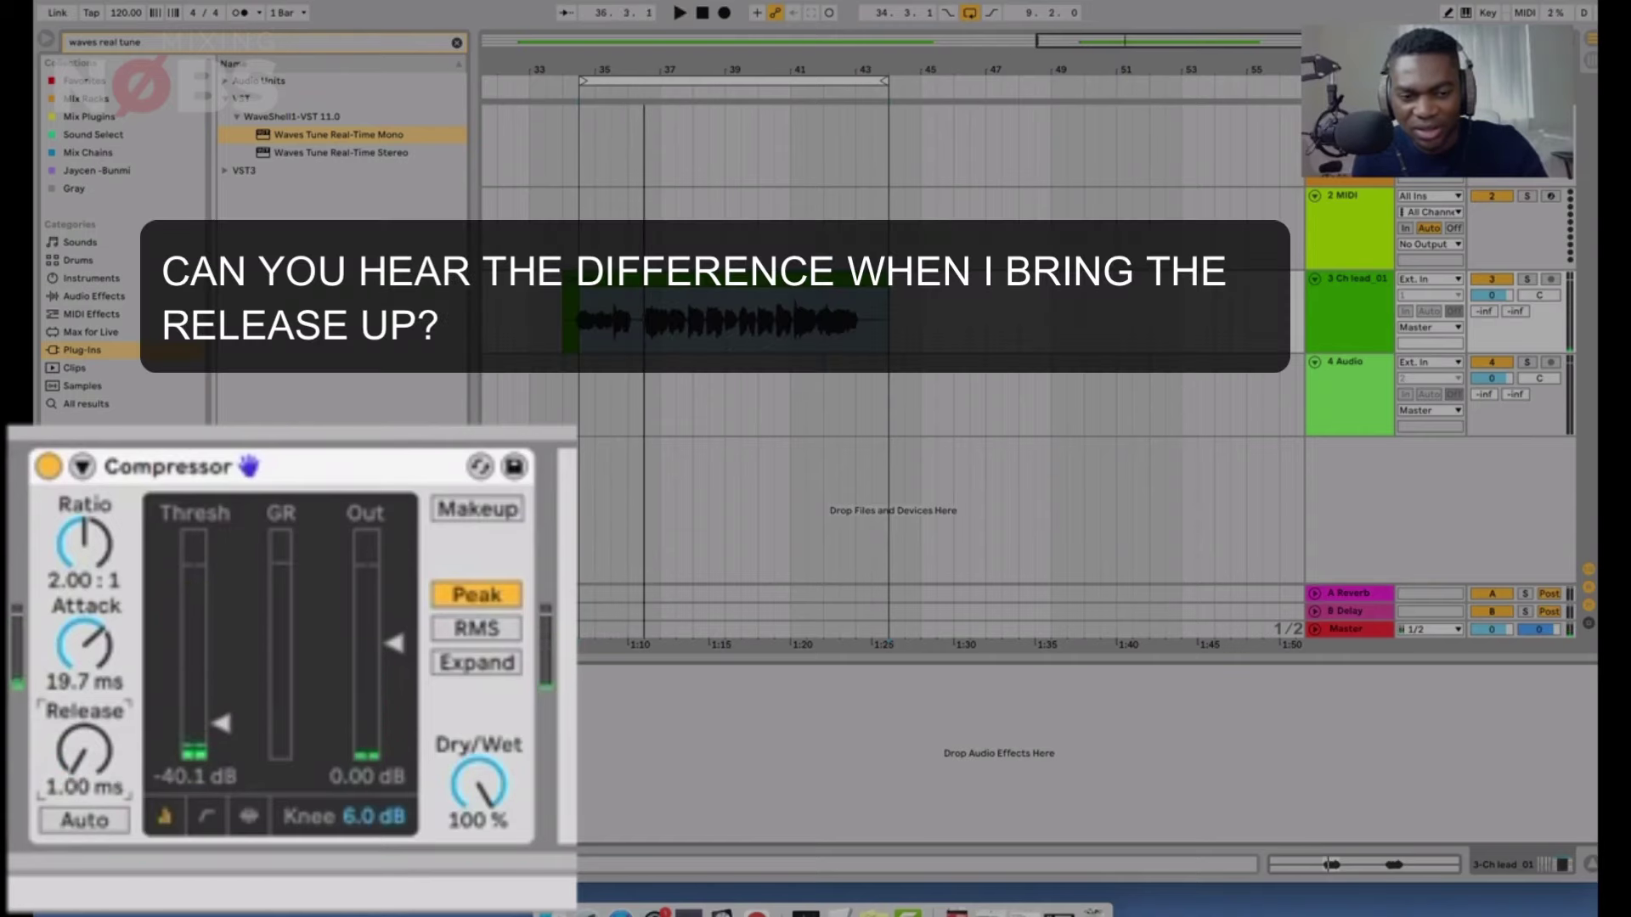
# Raise the compressor's release in stages through 33.9 ms and 45.0 ms to 63.2 ms while auditioning the lead vocal.
pyautogui.press('space')
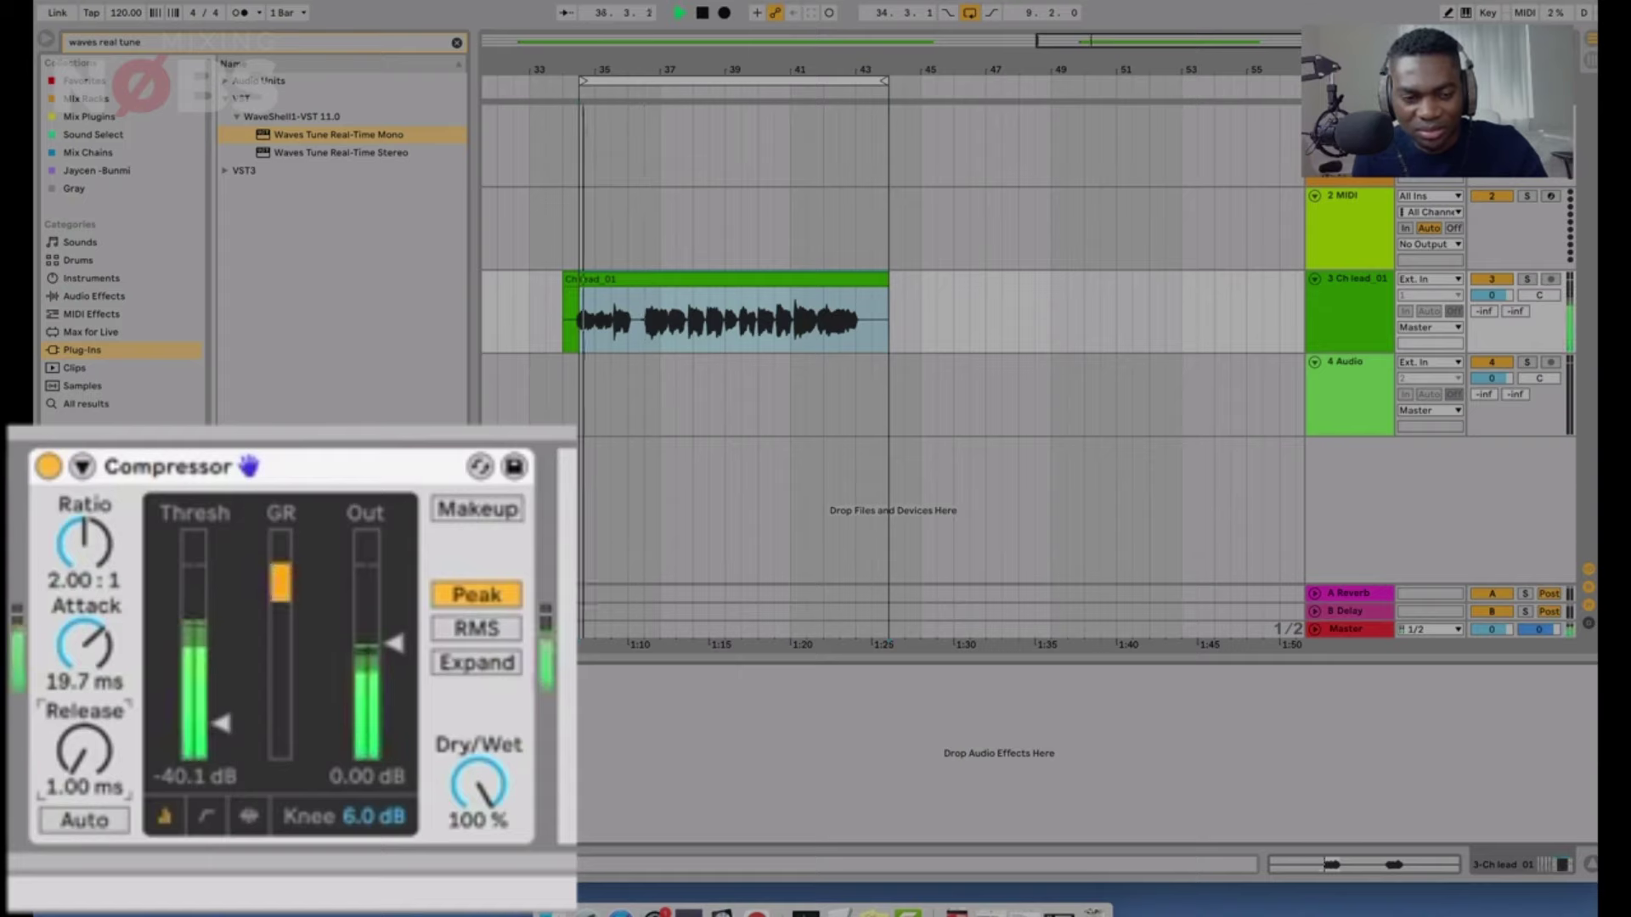
pyautogui.moveTo(84, 752); pyautogui.dragTo(84, 723)
pyautogui.press('space')
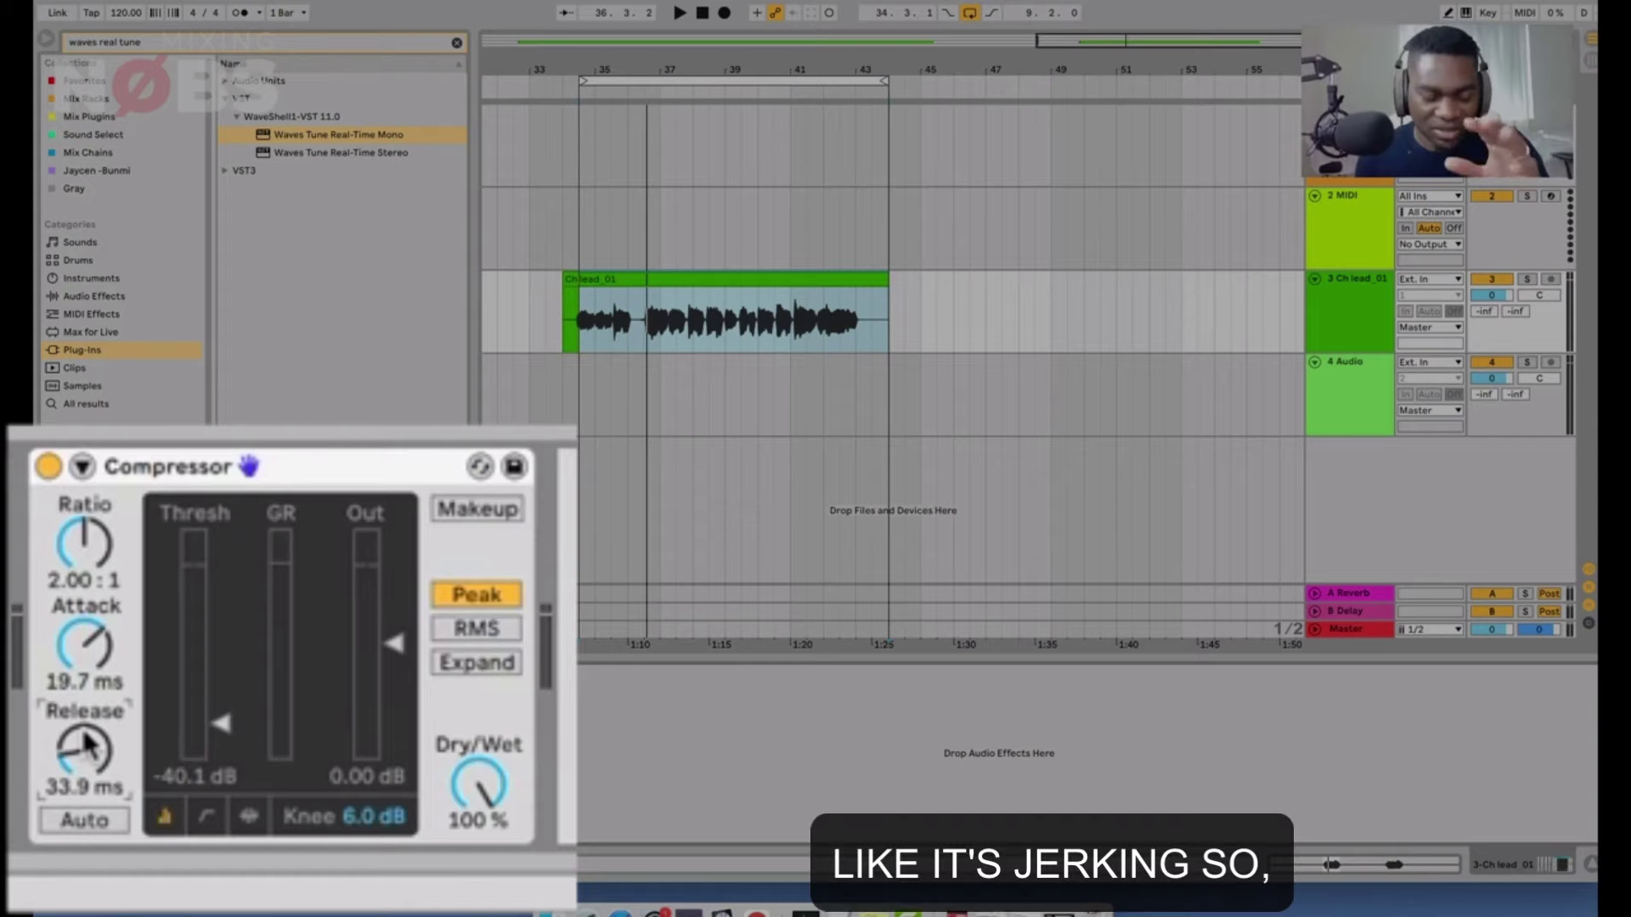
pyautogui.moveTo(82, 774); pyautogui.dragTo(82, 739)
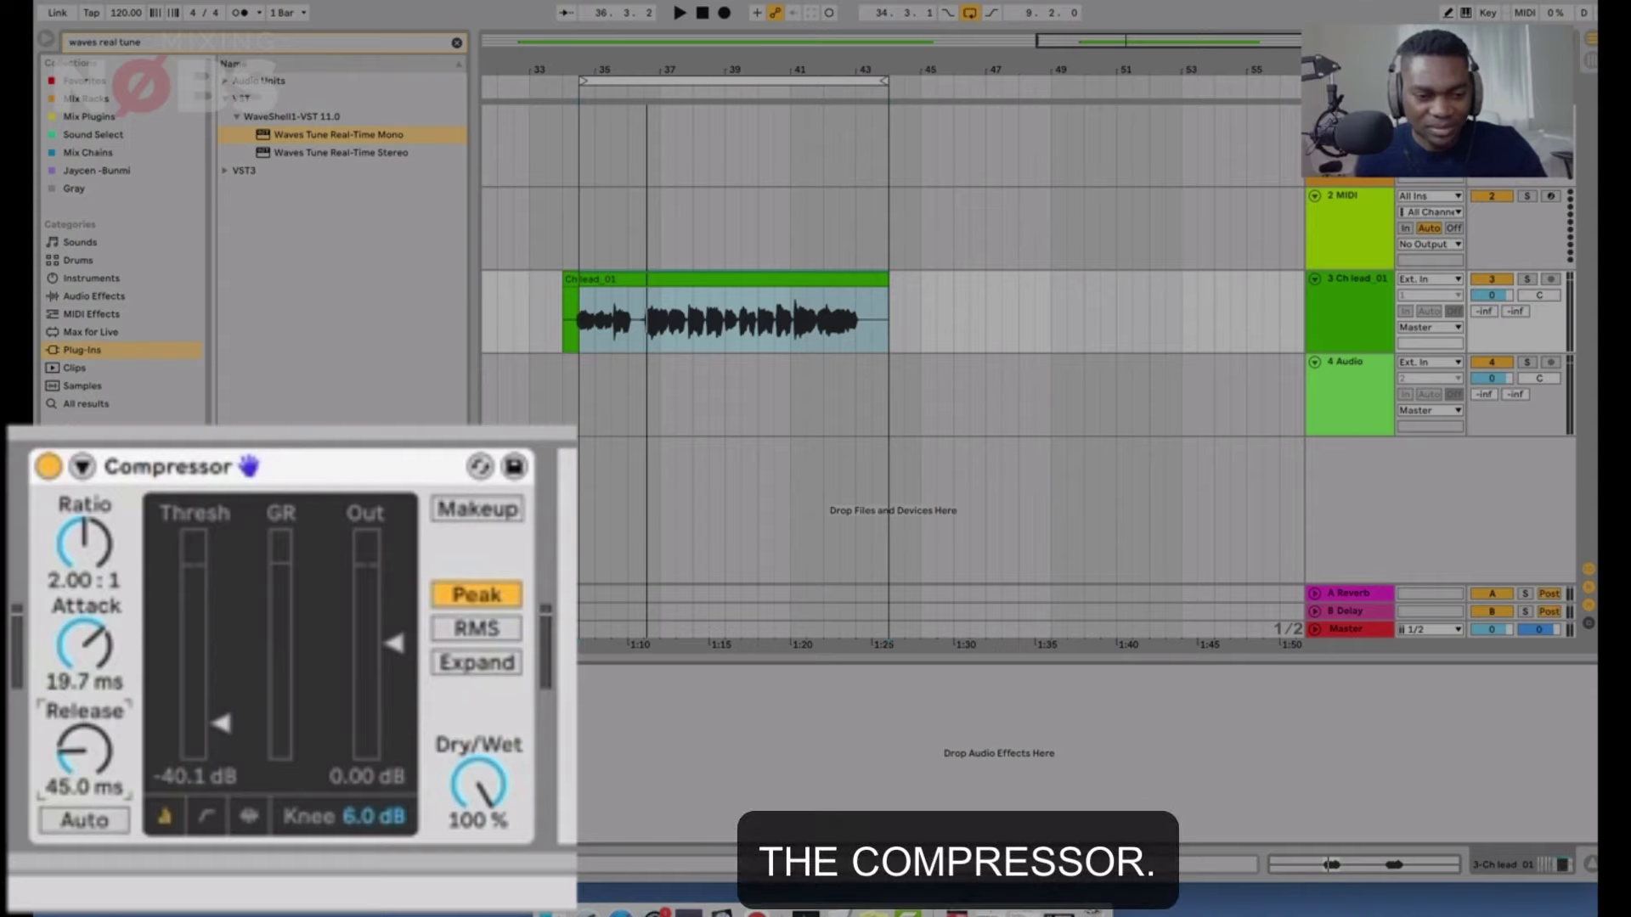
pyautogui.press('space')
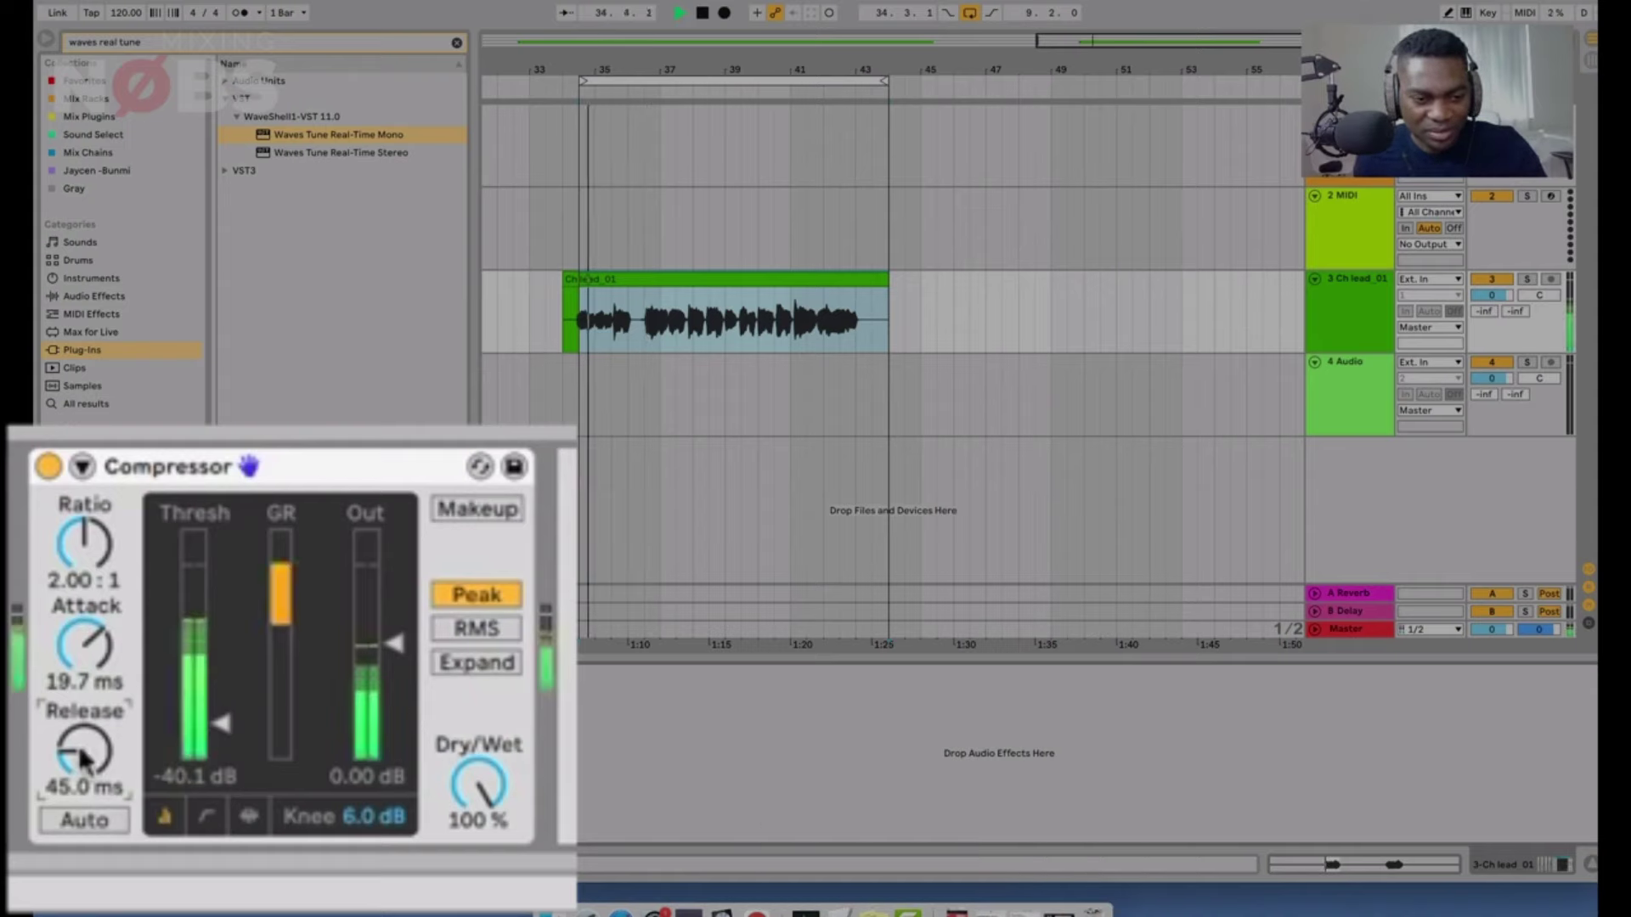
pyautogui.moveTo(82, 758); pyautogui.dragTo(82, 712)
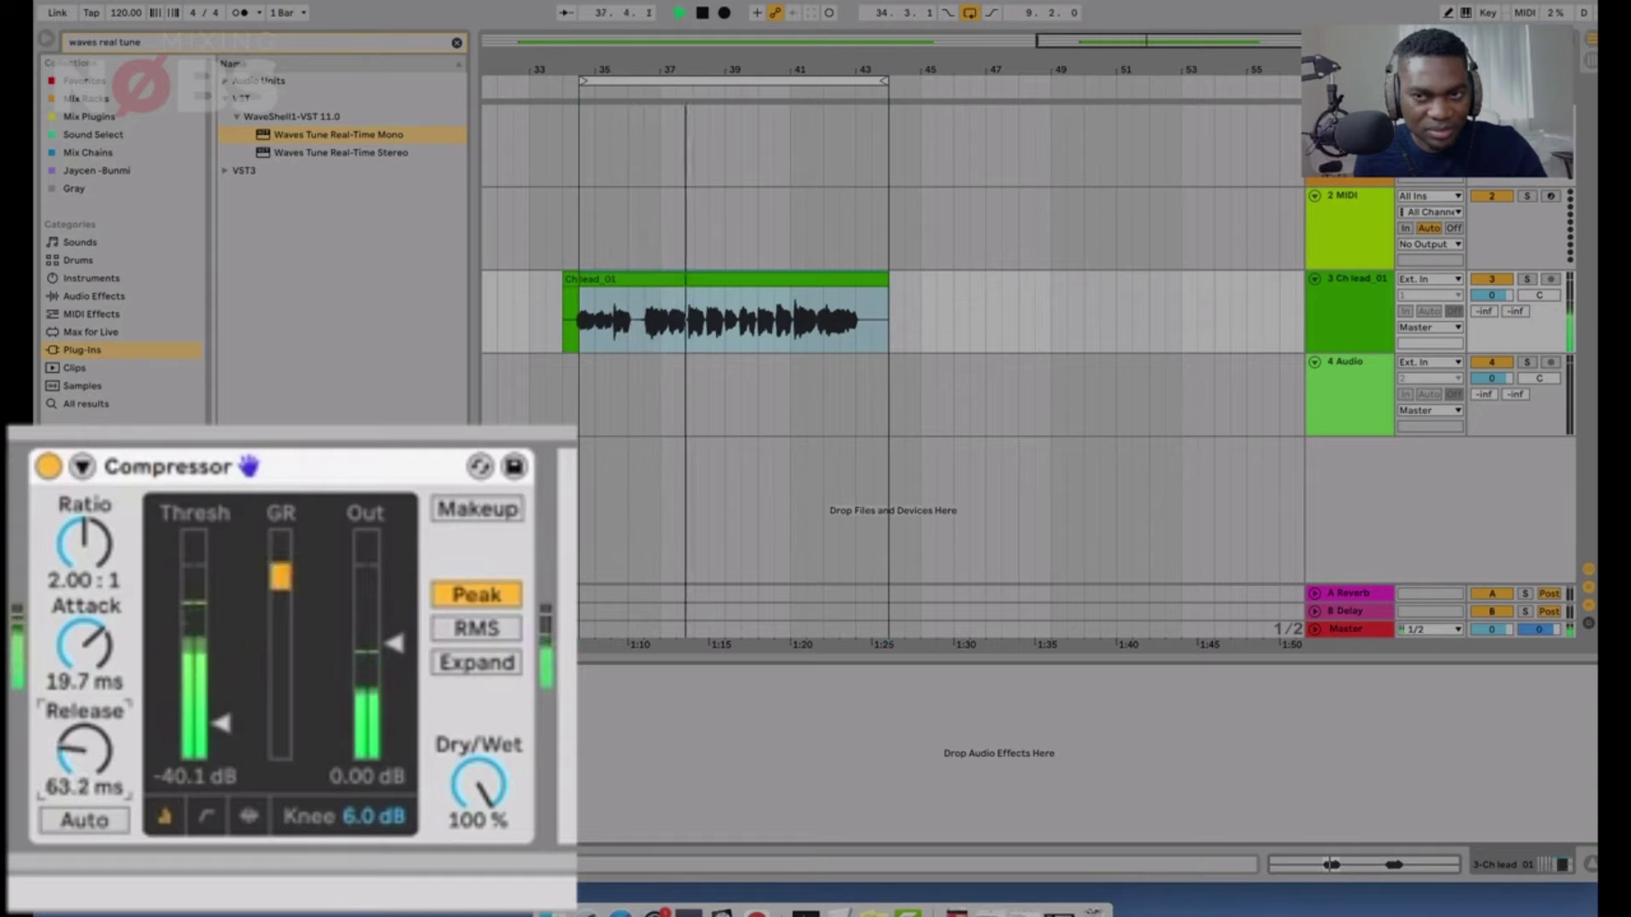
pyautogui.press('space')
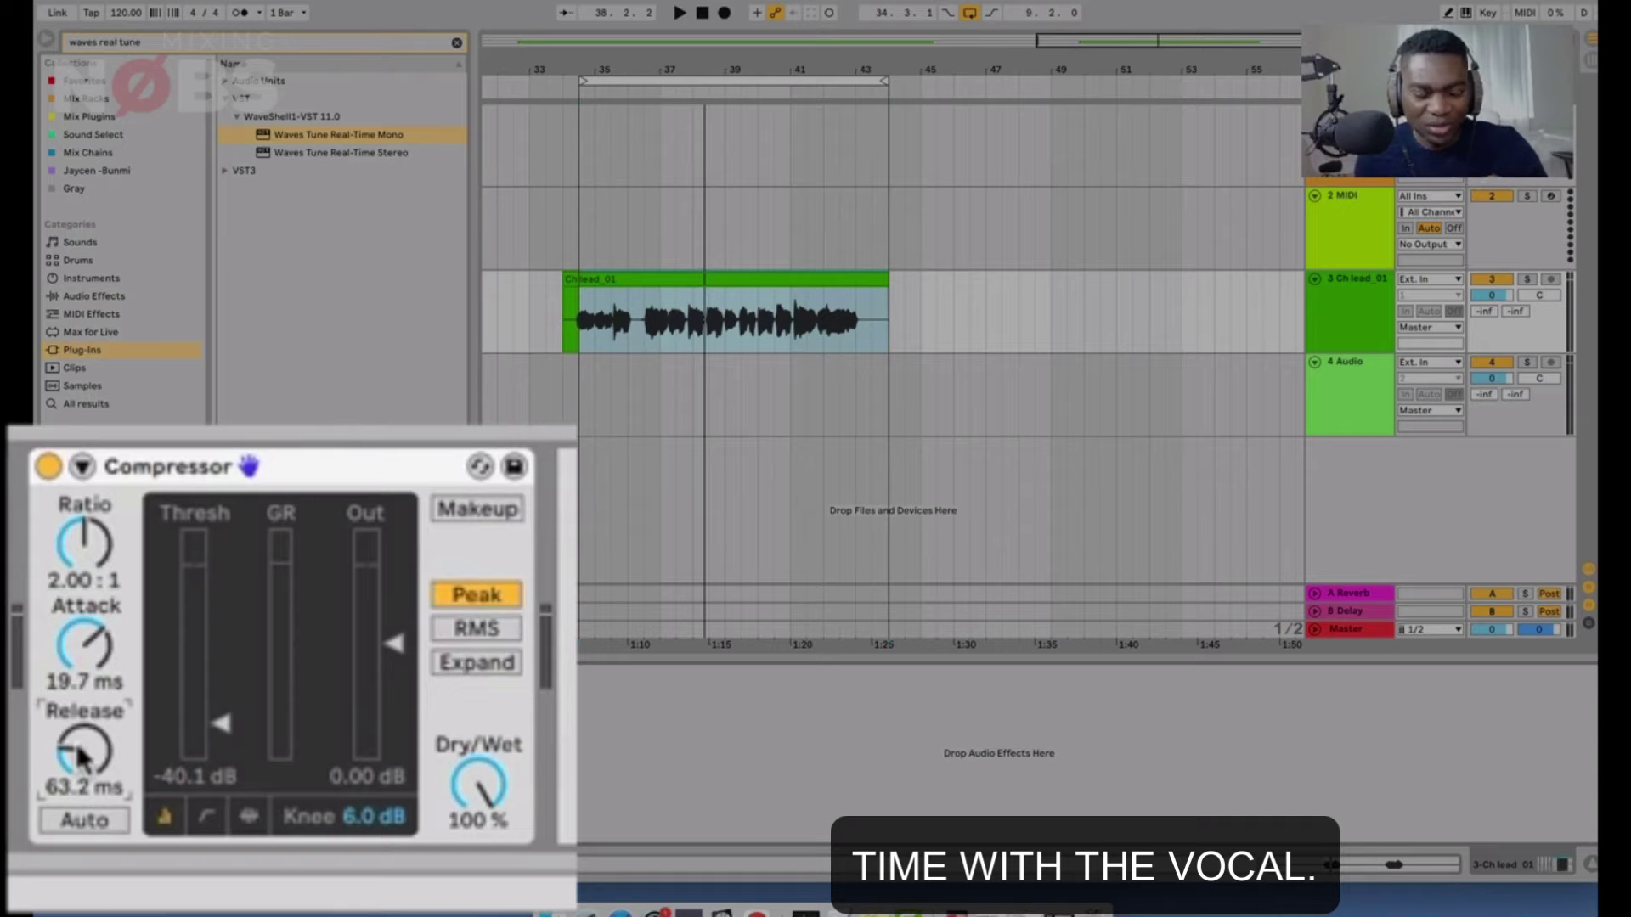
# Fine-tune the compressor's release to 68.4 ms and play the lead vocal to check its steadiness.
pyautogui.moveTo(81, 756); pyautogui.dragTo(81, 747)
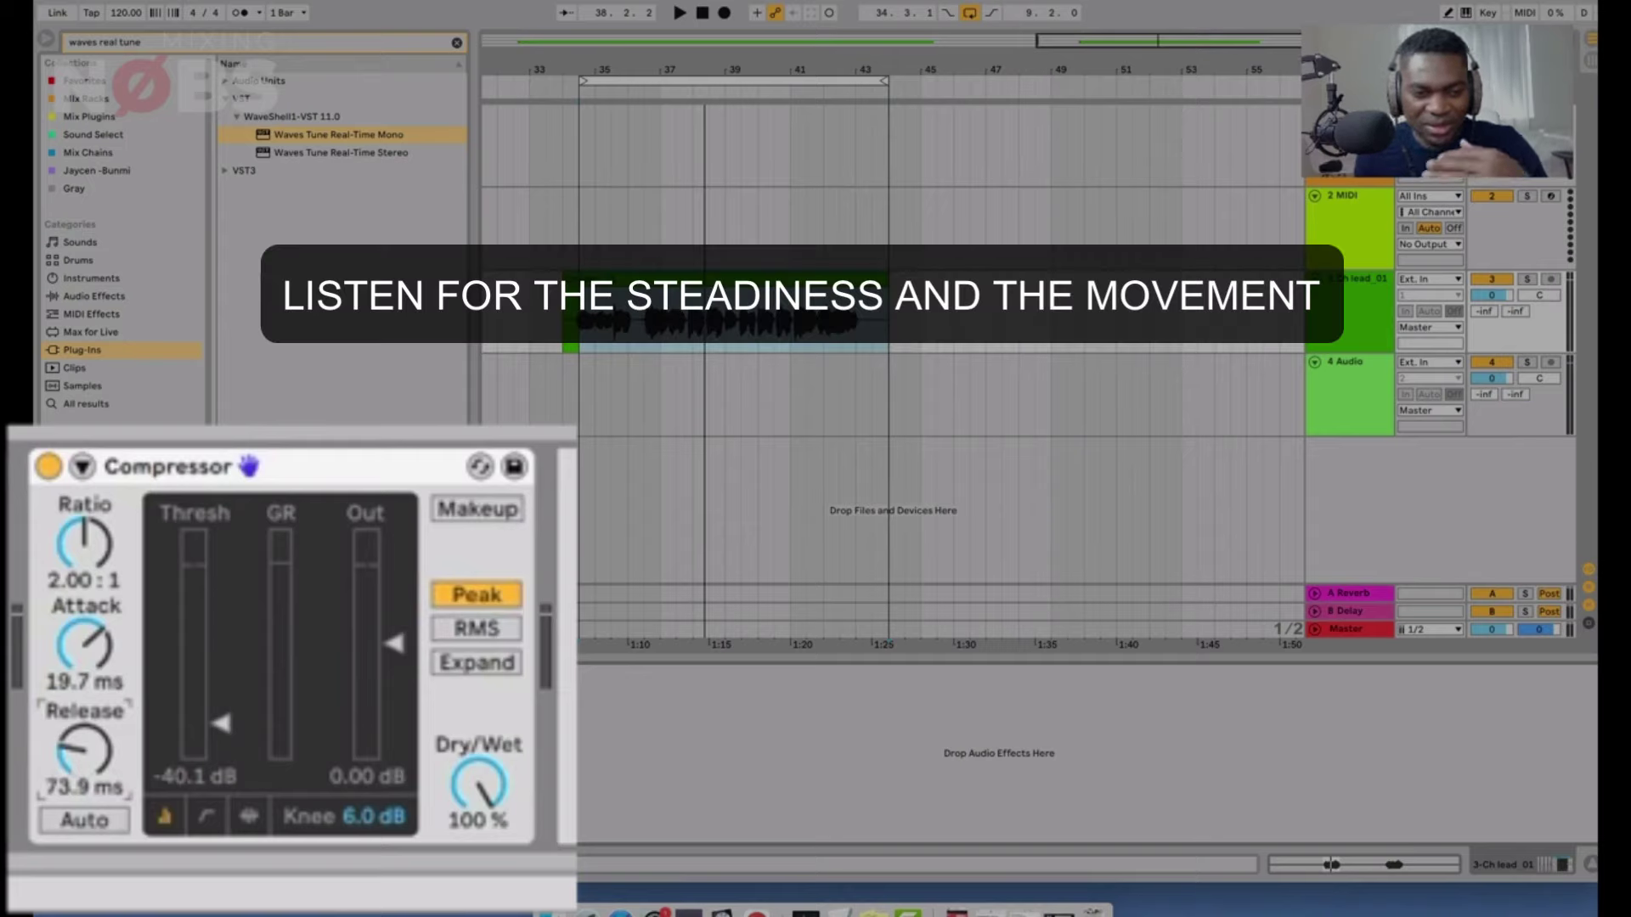
pyautogui.moveTo(81, 746); pyautogui.dragTo(80, 751)
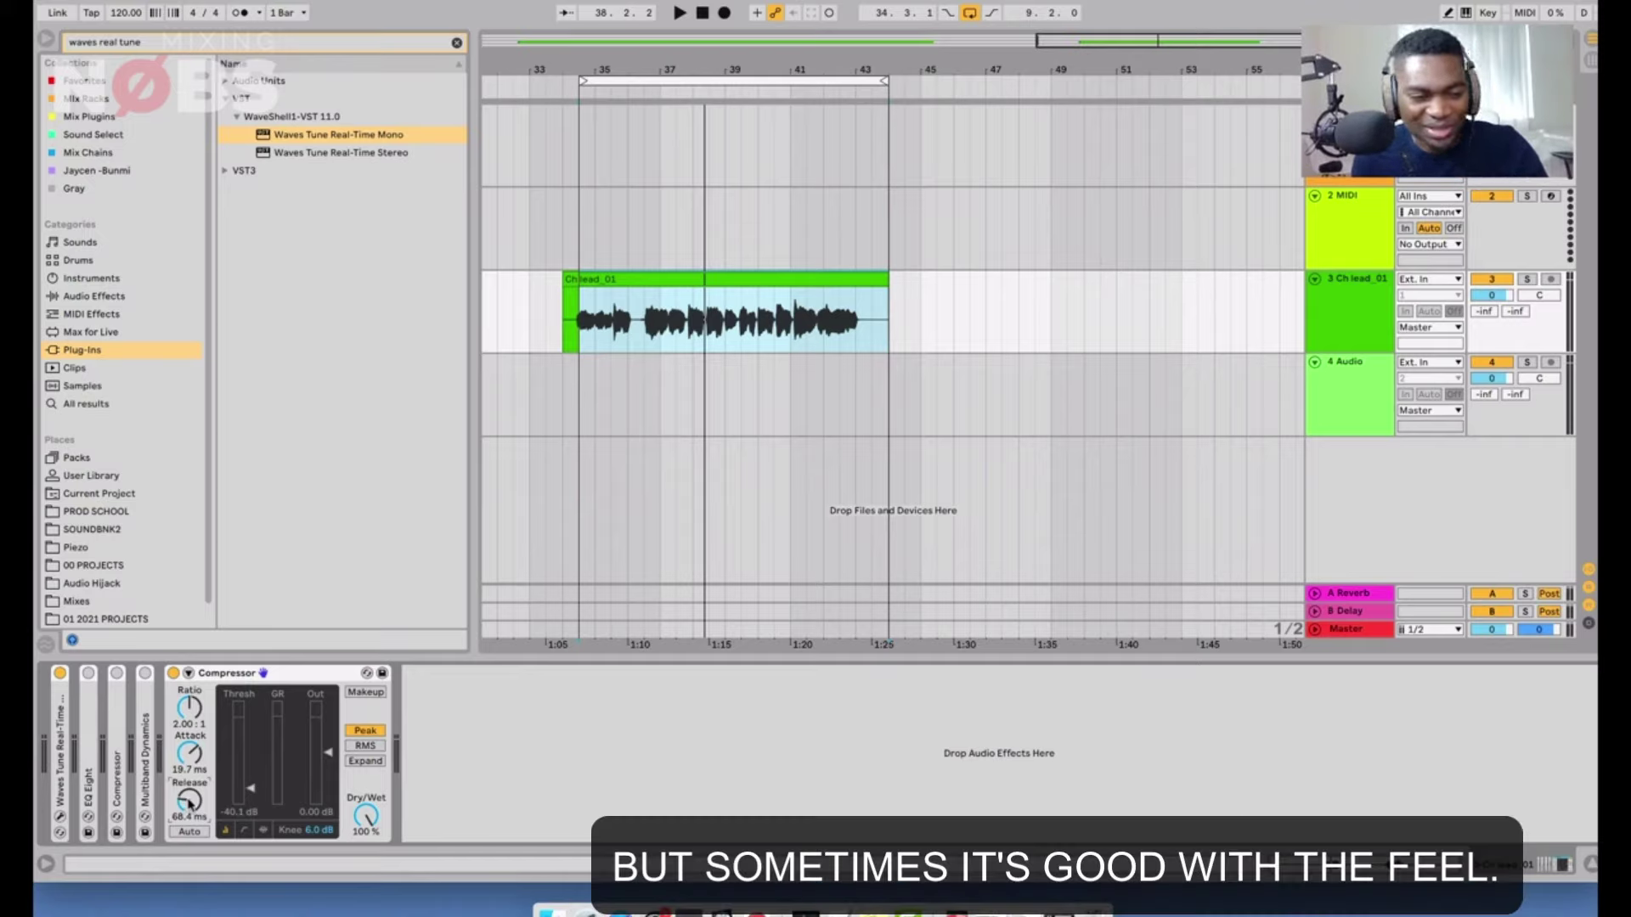
pyautogui.press('space')
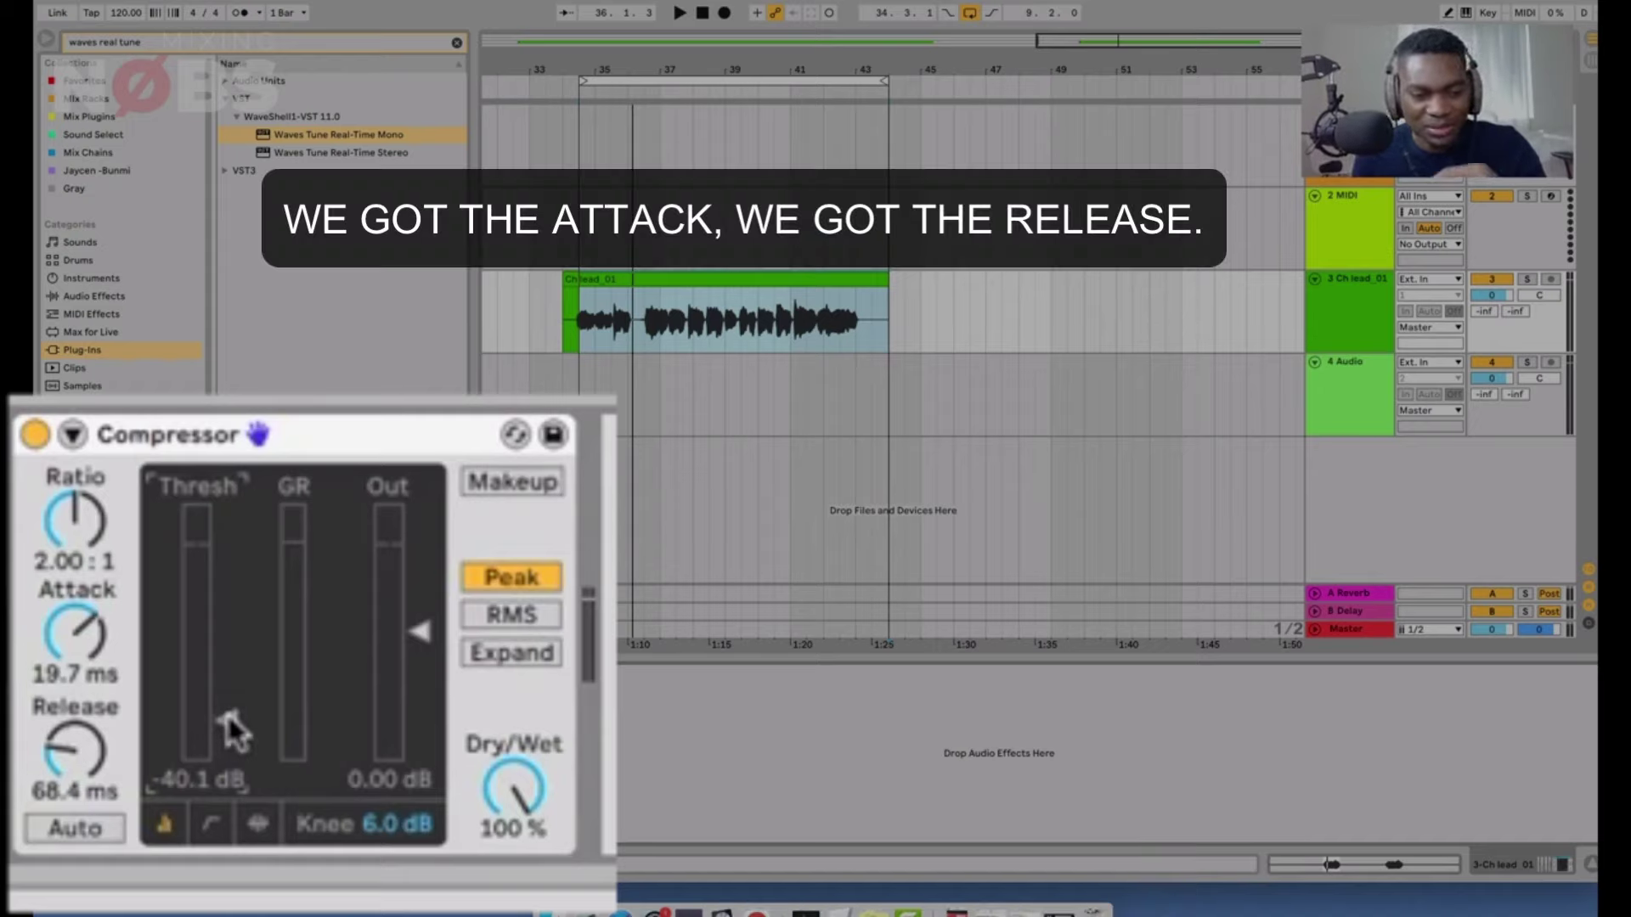
# Raise the compressor's threshold to -20.7 dB while the lead vocal plays.
pyautogui.press('space')
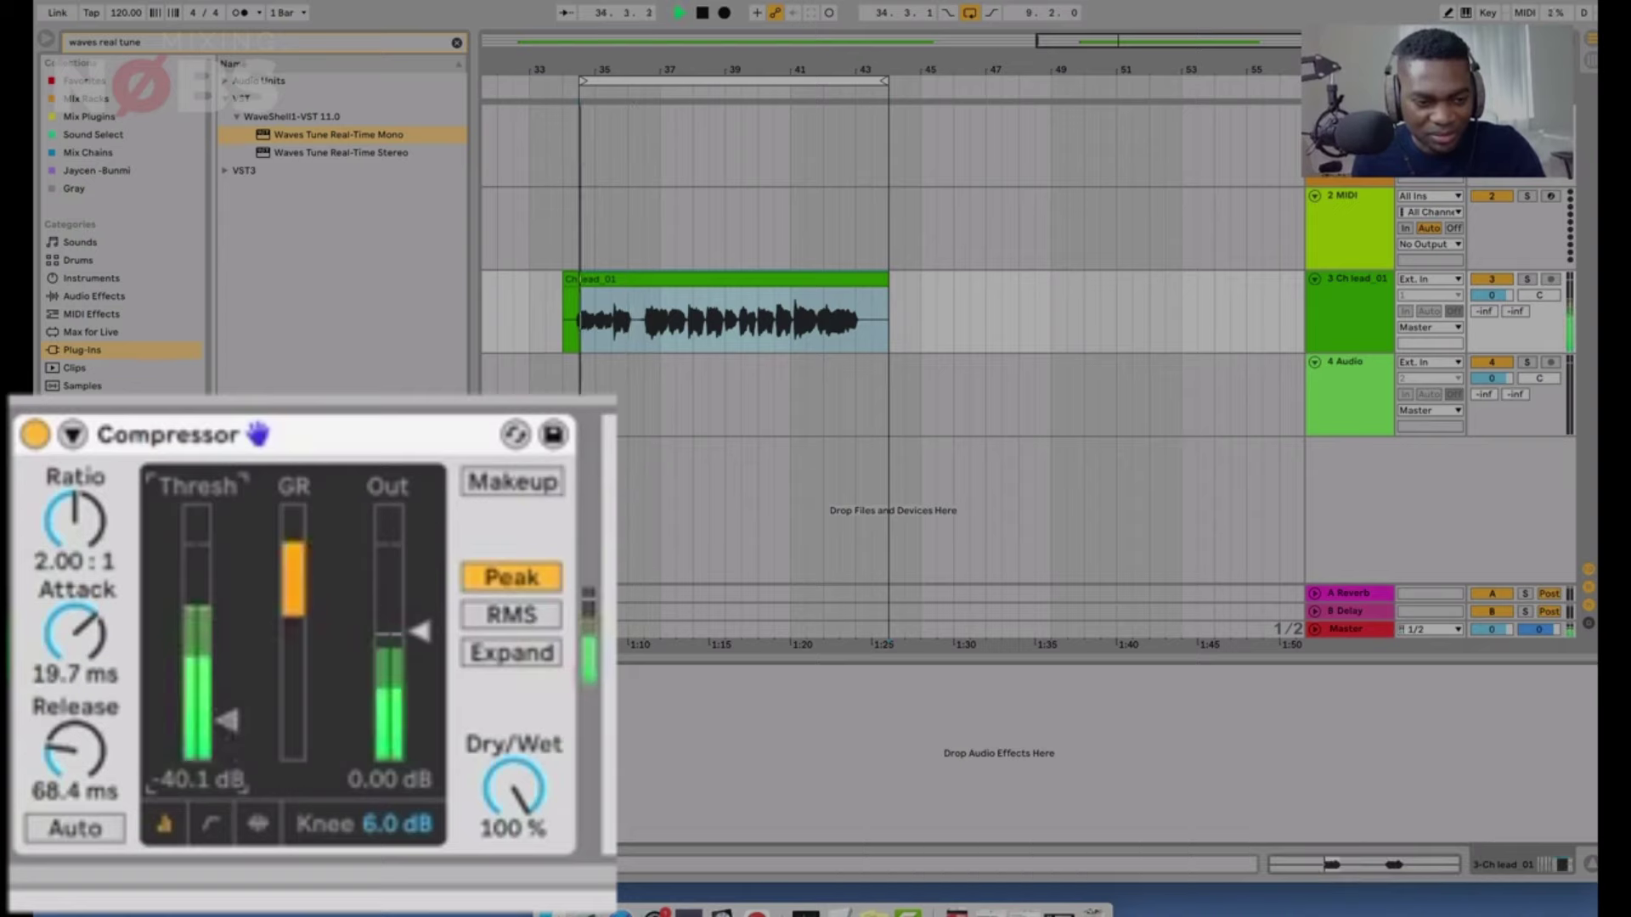
pyautogui.moveTo(227, 720)
pyautogui.mouseDown()
pyautogui.moveTo(227, 655)
pyautogui.moveTo(227, 671)
pyautogui.mouseUp()
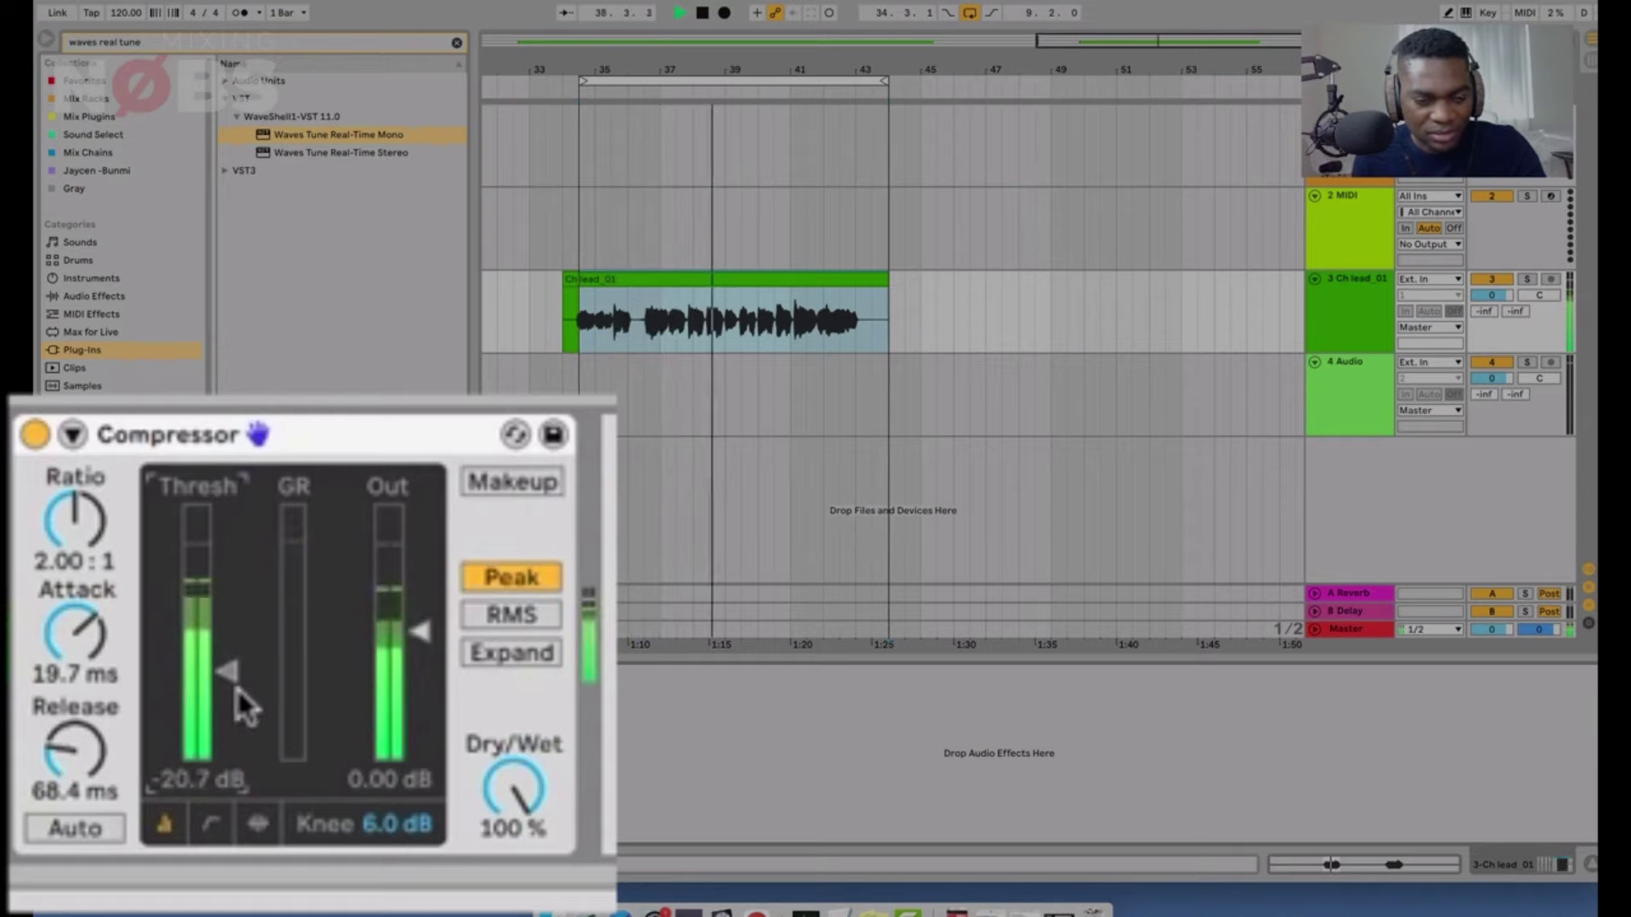
pyautogui.press('space')
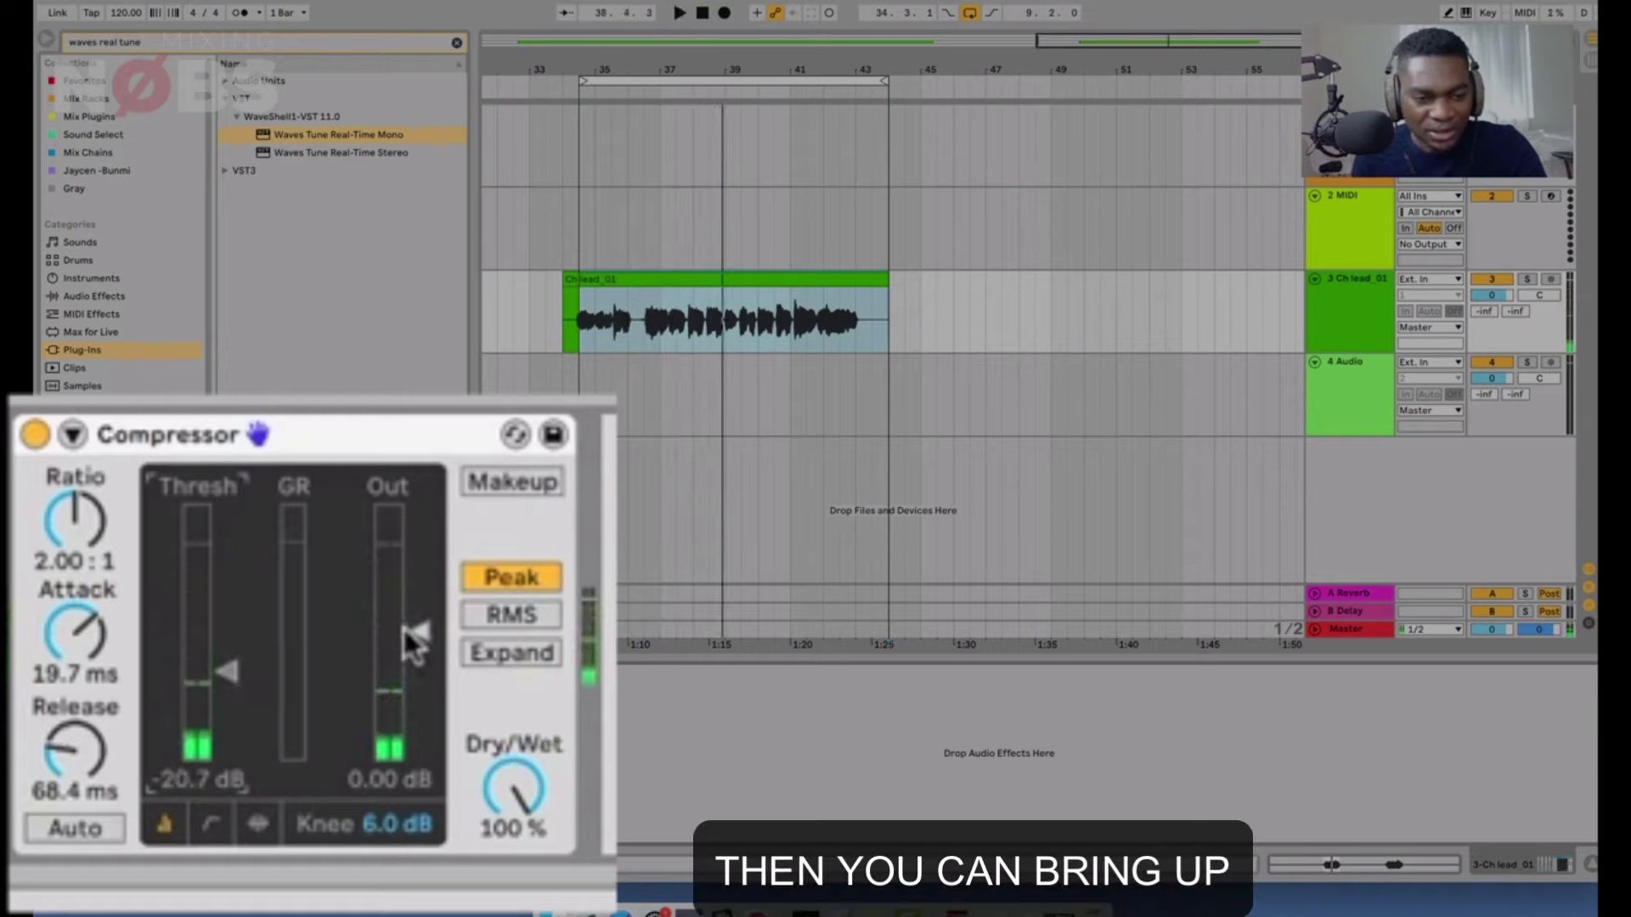
# Raise the compressor's output gain to 2.97 dB and listen to the compressed vocal.
pyautogui.moveTo(420, 628); pyautogui.dragTo(419, 622)
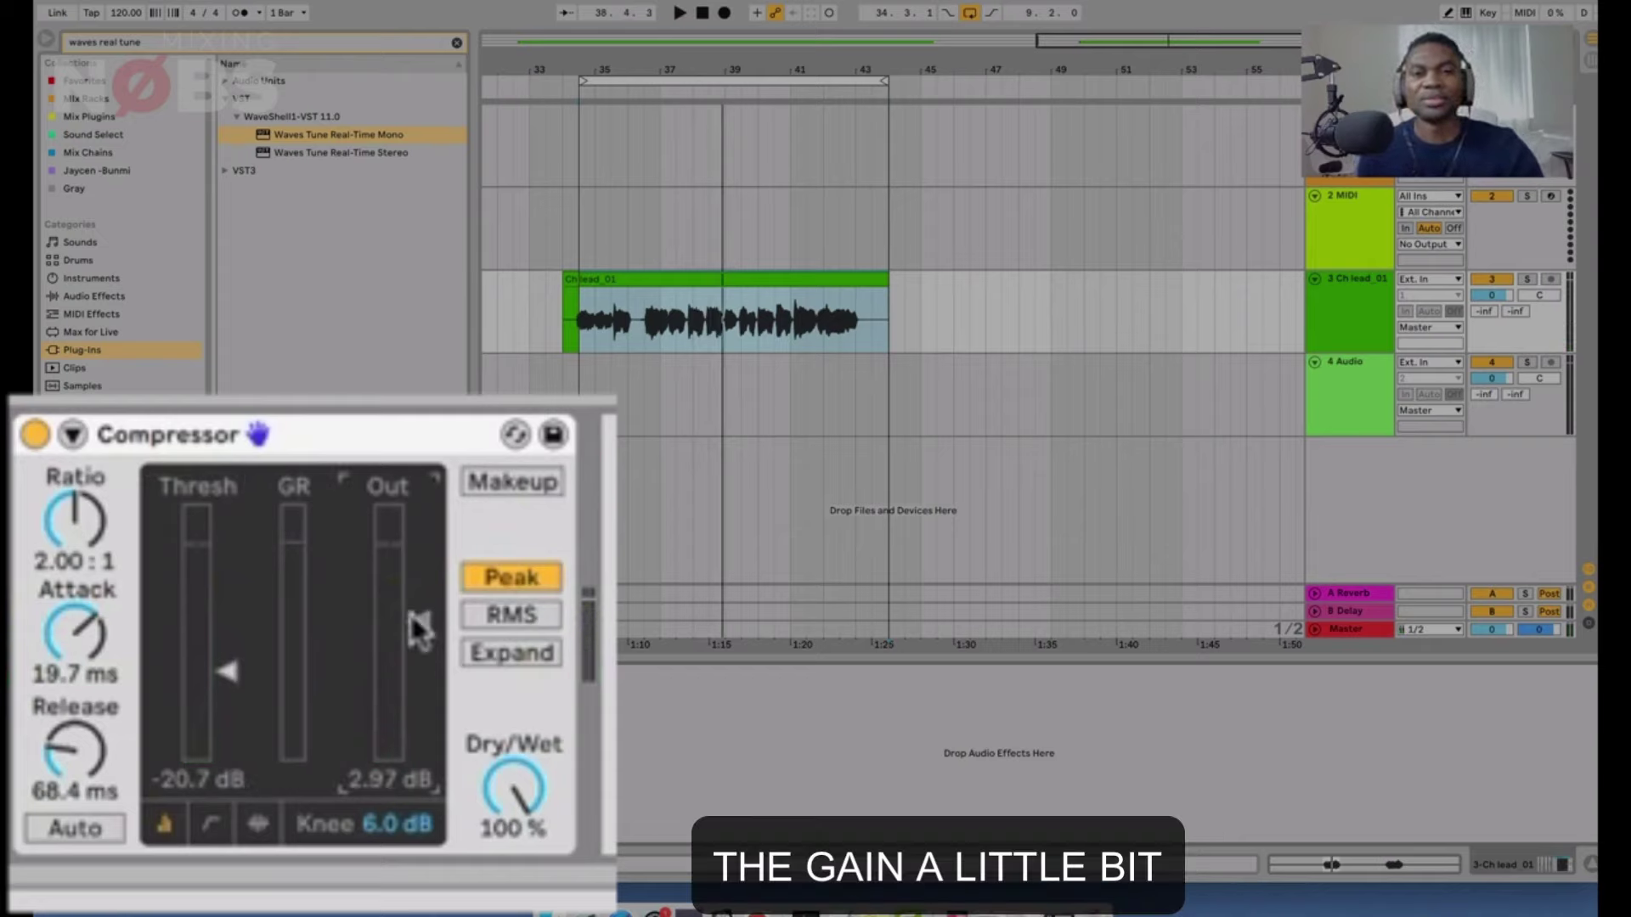
pyautogui.press('space')
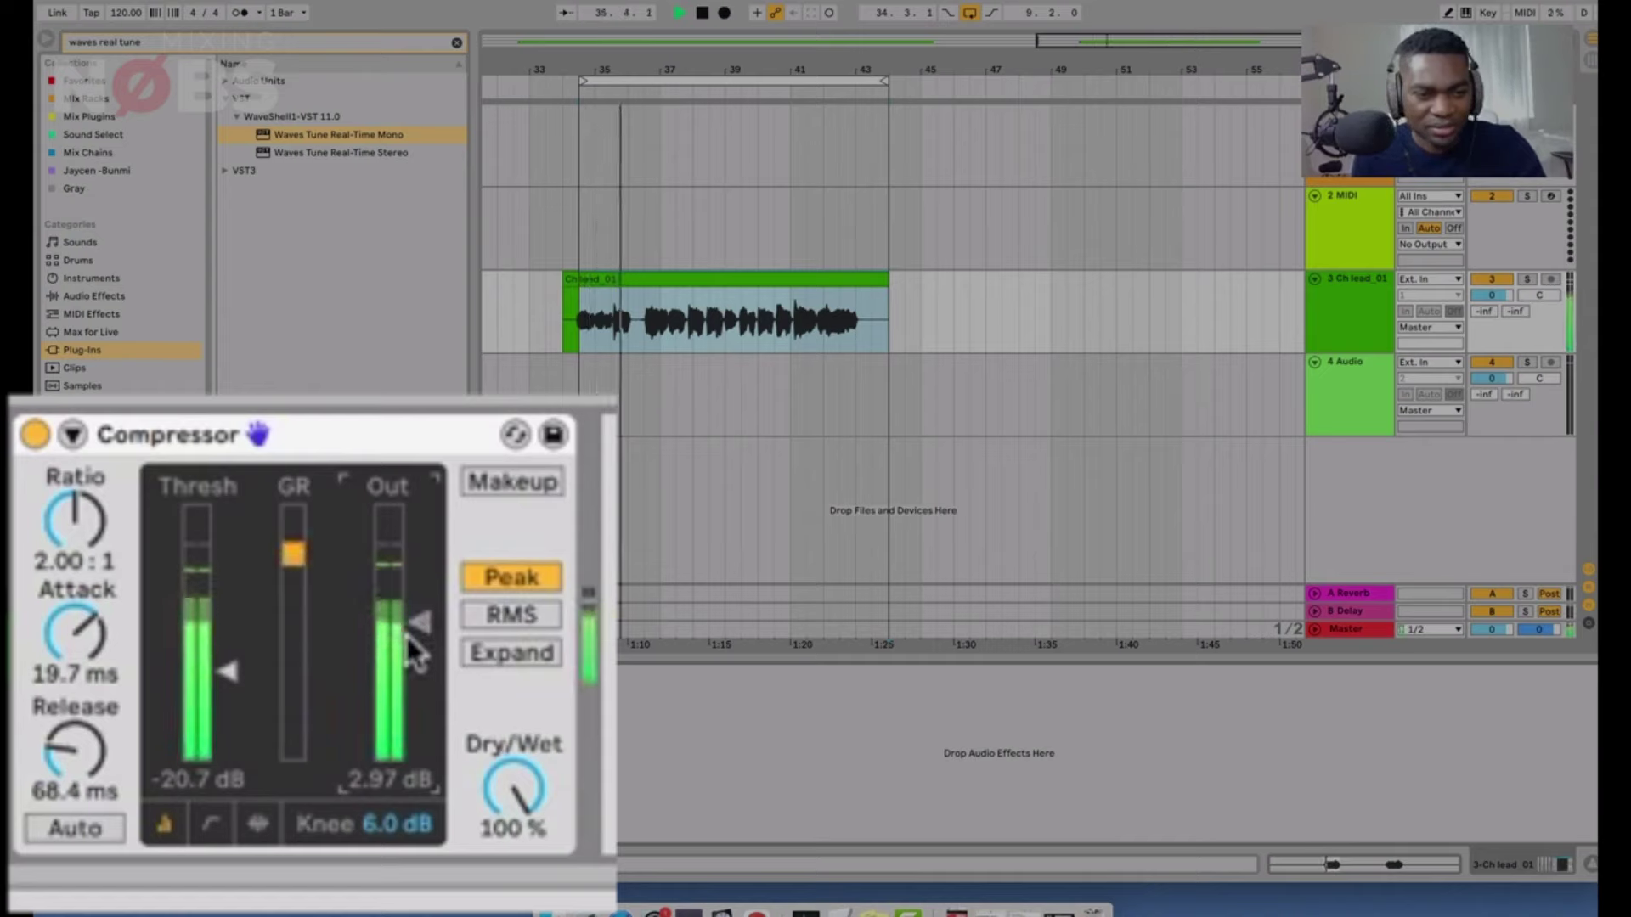
pyautogui.press('space')
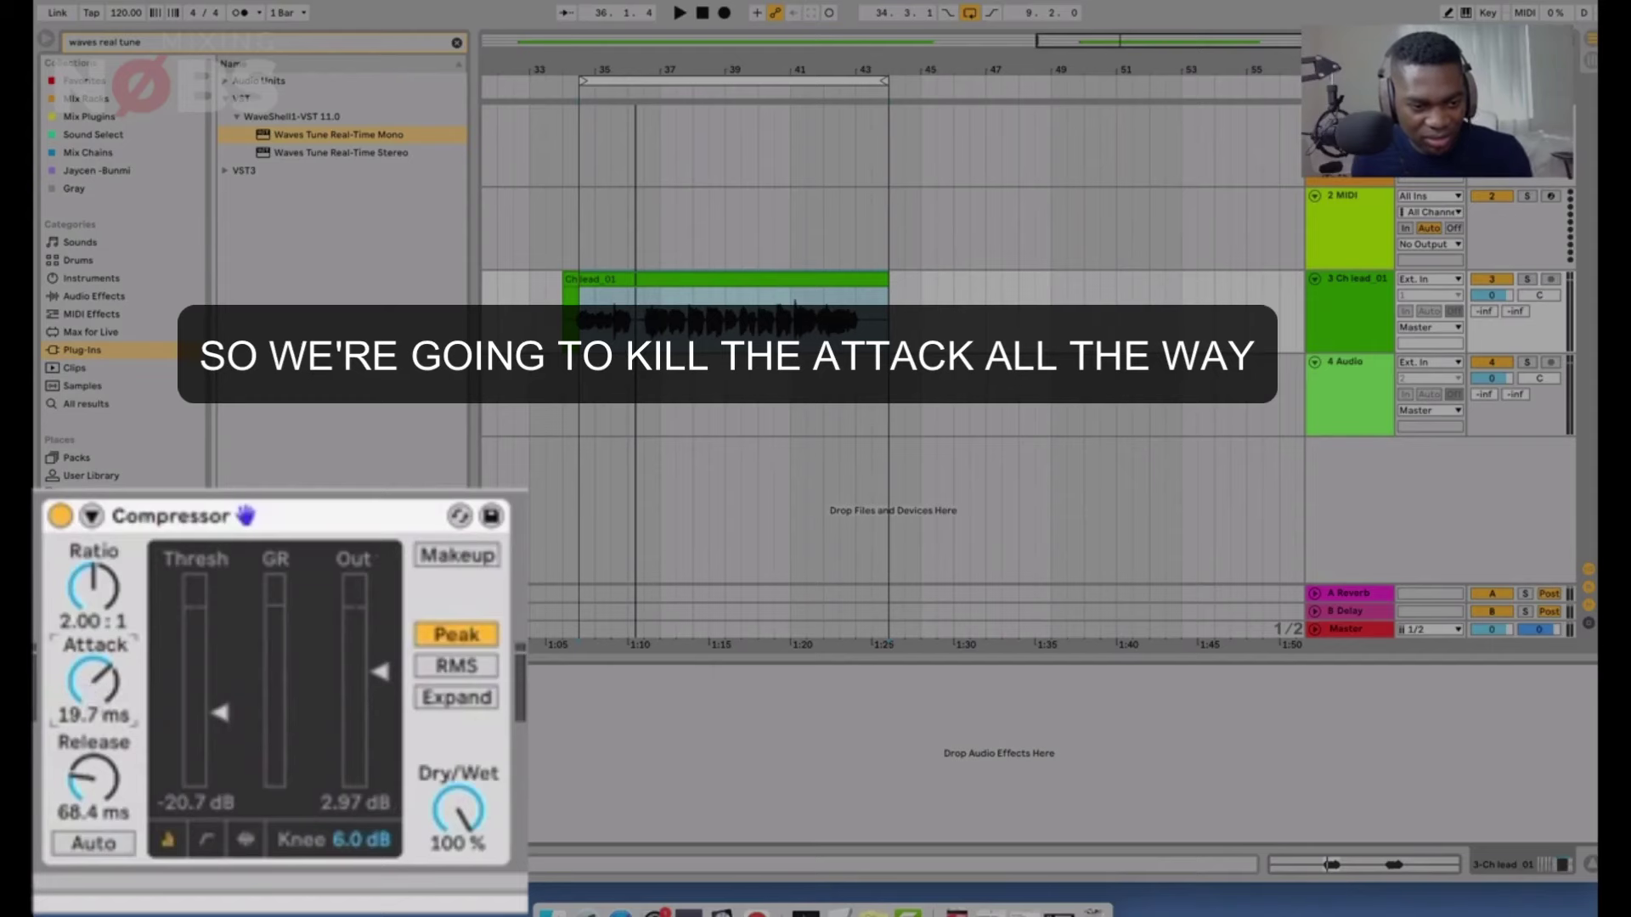
# Set the compressor's attack to 0.01 ms and its release to 280 ms, and start vocal playback.
pyautogui.moveTo(93, 677); pyautogui.dragTo(92, 690)
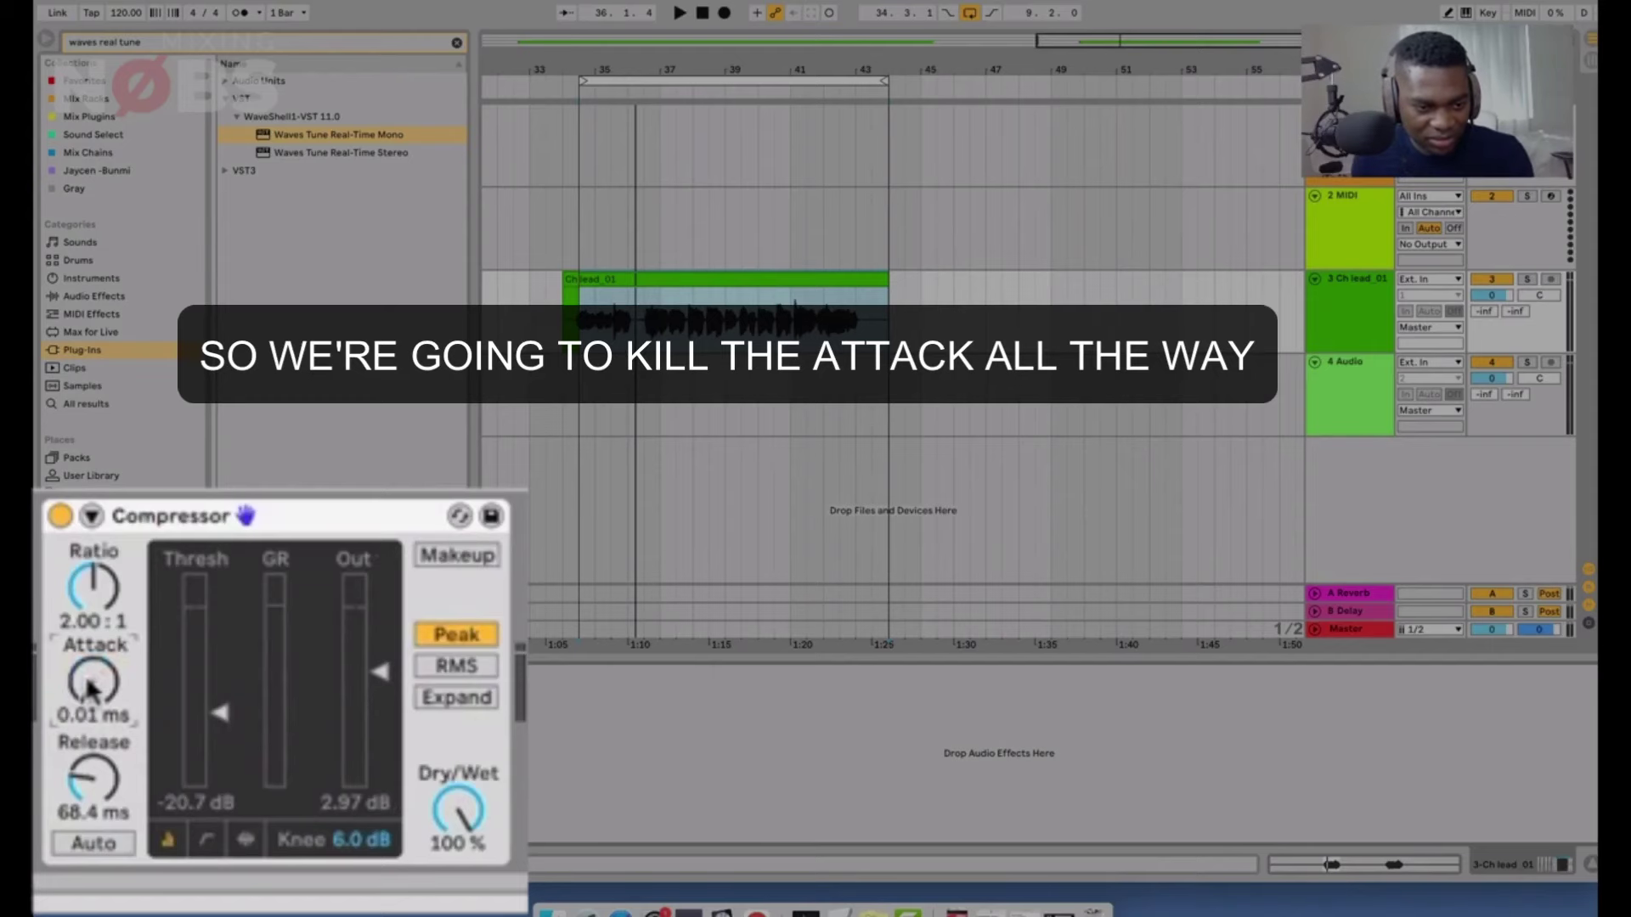
pyautogui.moveTo(93, 775)
pyautogui.mouseDown()
pyautogui.moveTo(94, 748)
pyautogui.moveTo(93, 786)
pyautogui.mouseUp()
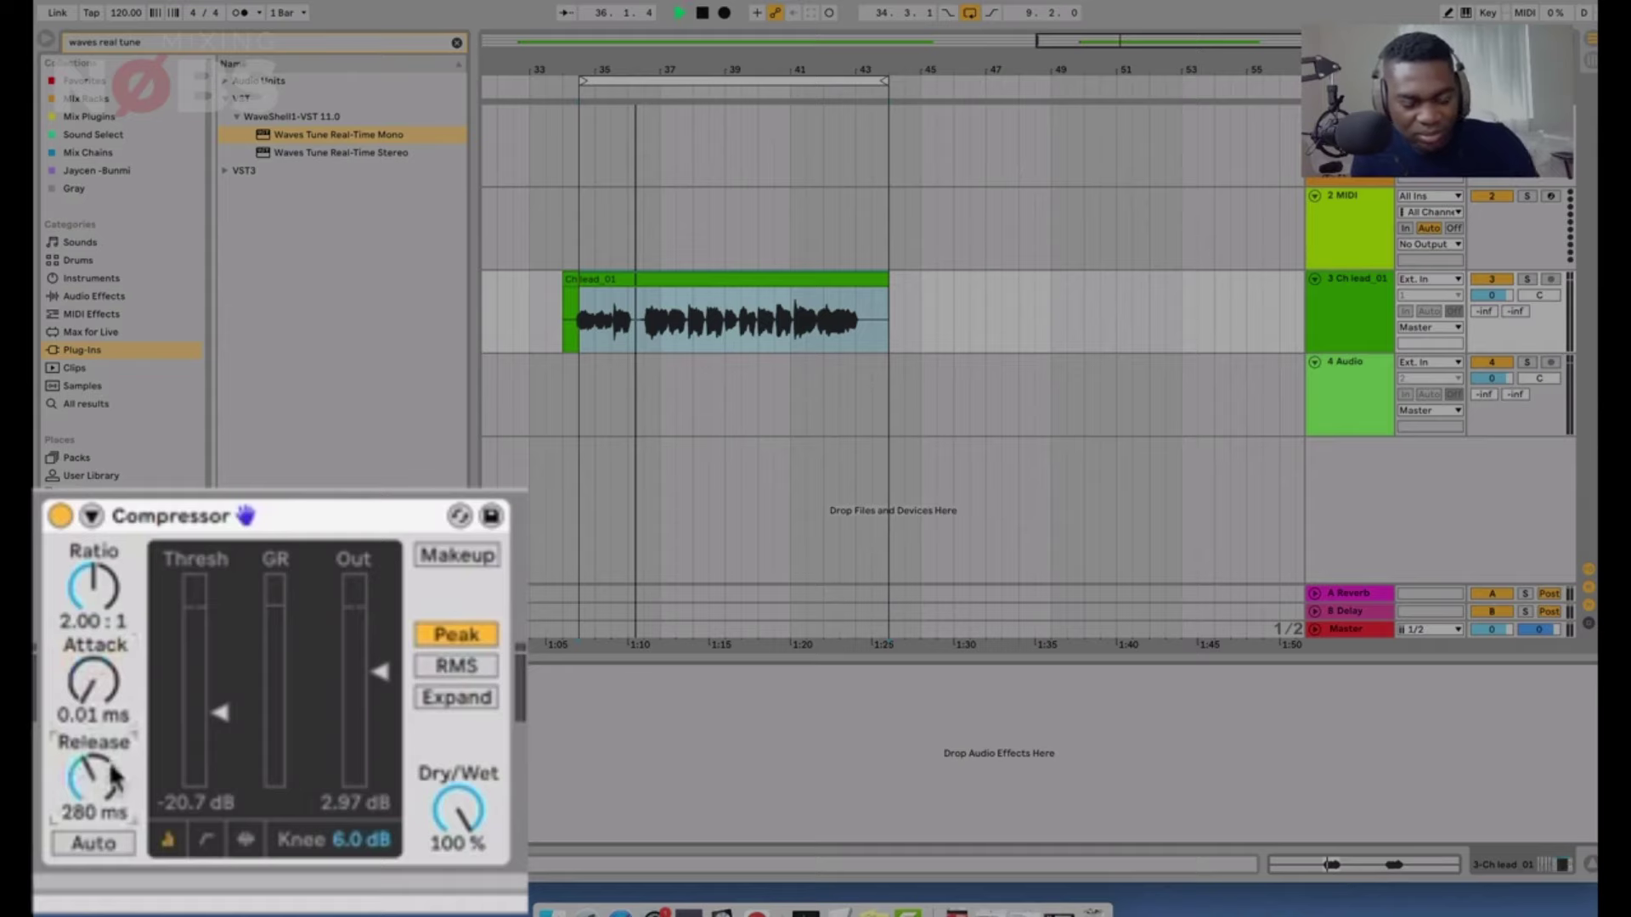
pyautogui.press('space')
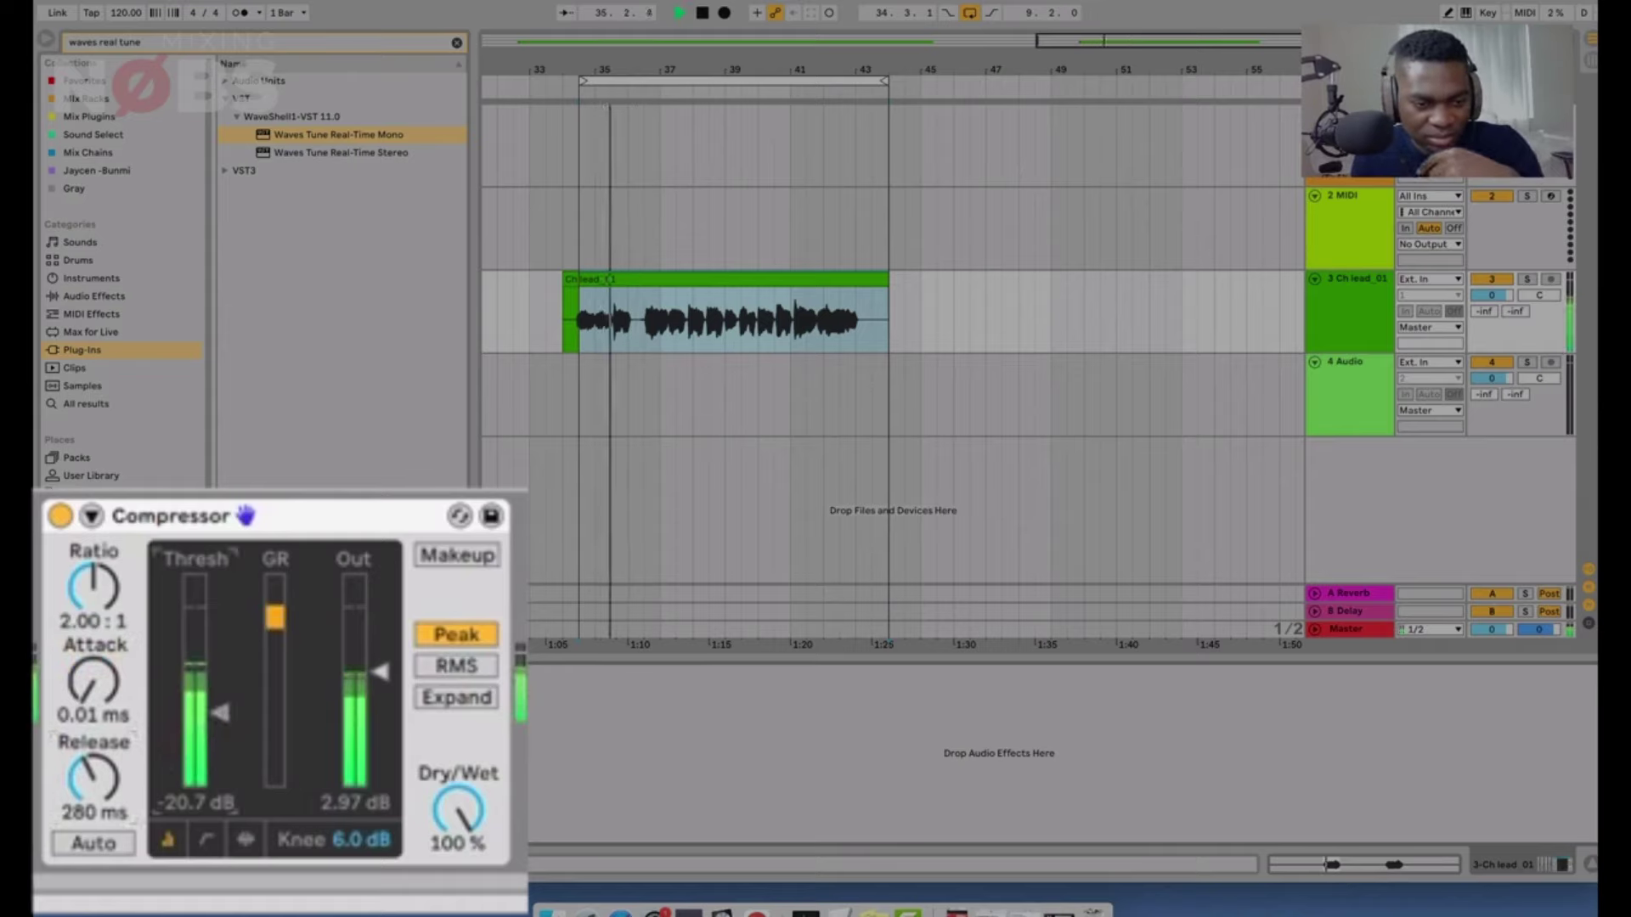
# Lower the compressor's threshold to -24.0 dB during playback, and stop the vocal.
pyautogui.moveTo(220, 712); pyautogui.dragTo(220, 718)
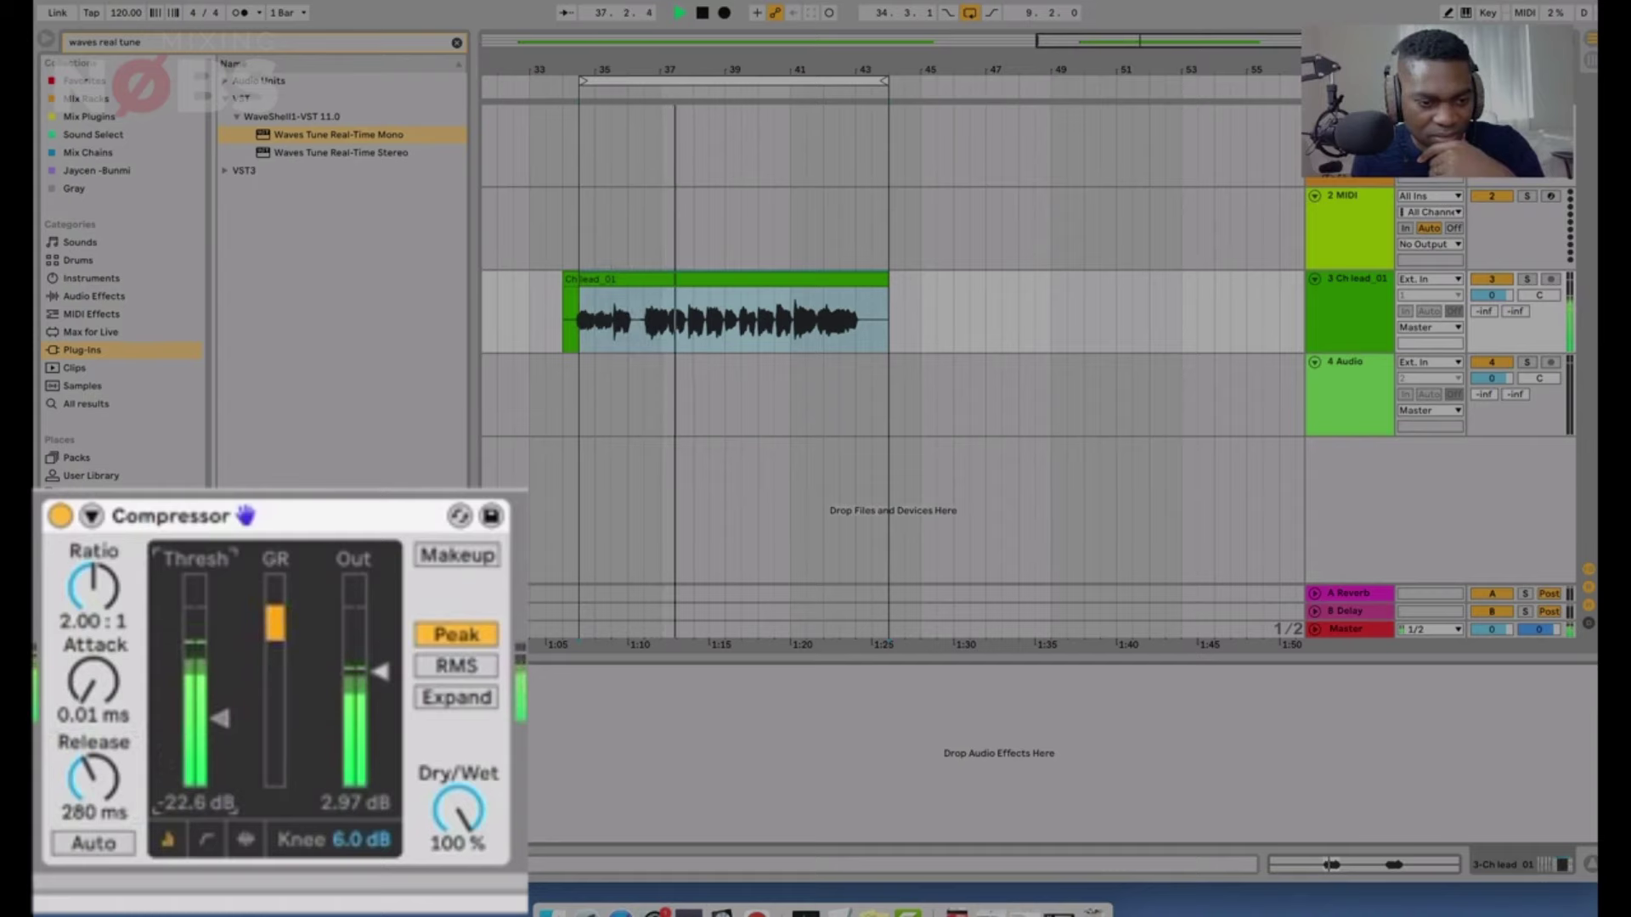
pyautogui.moveTo(220, 718); pyautogui.dragTo(220, 729)
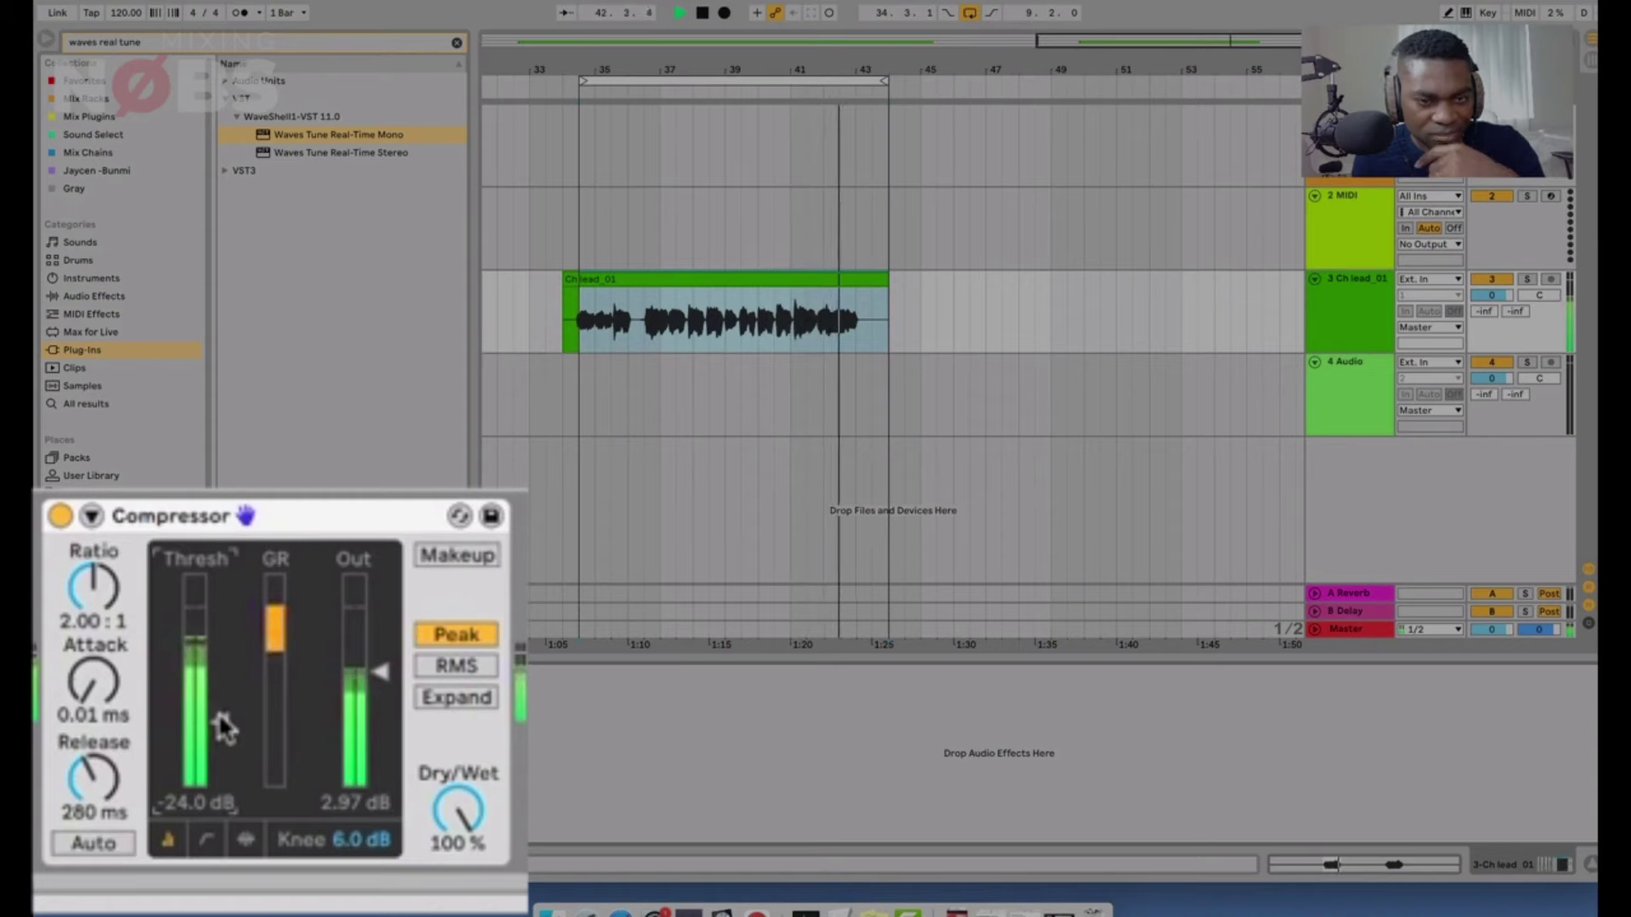
pyautogui.press('space')
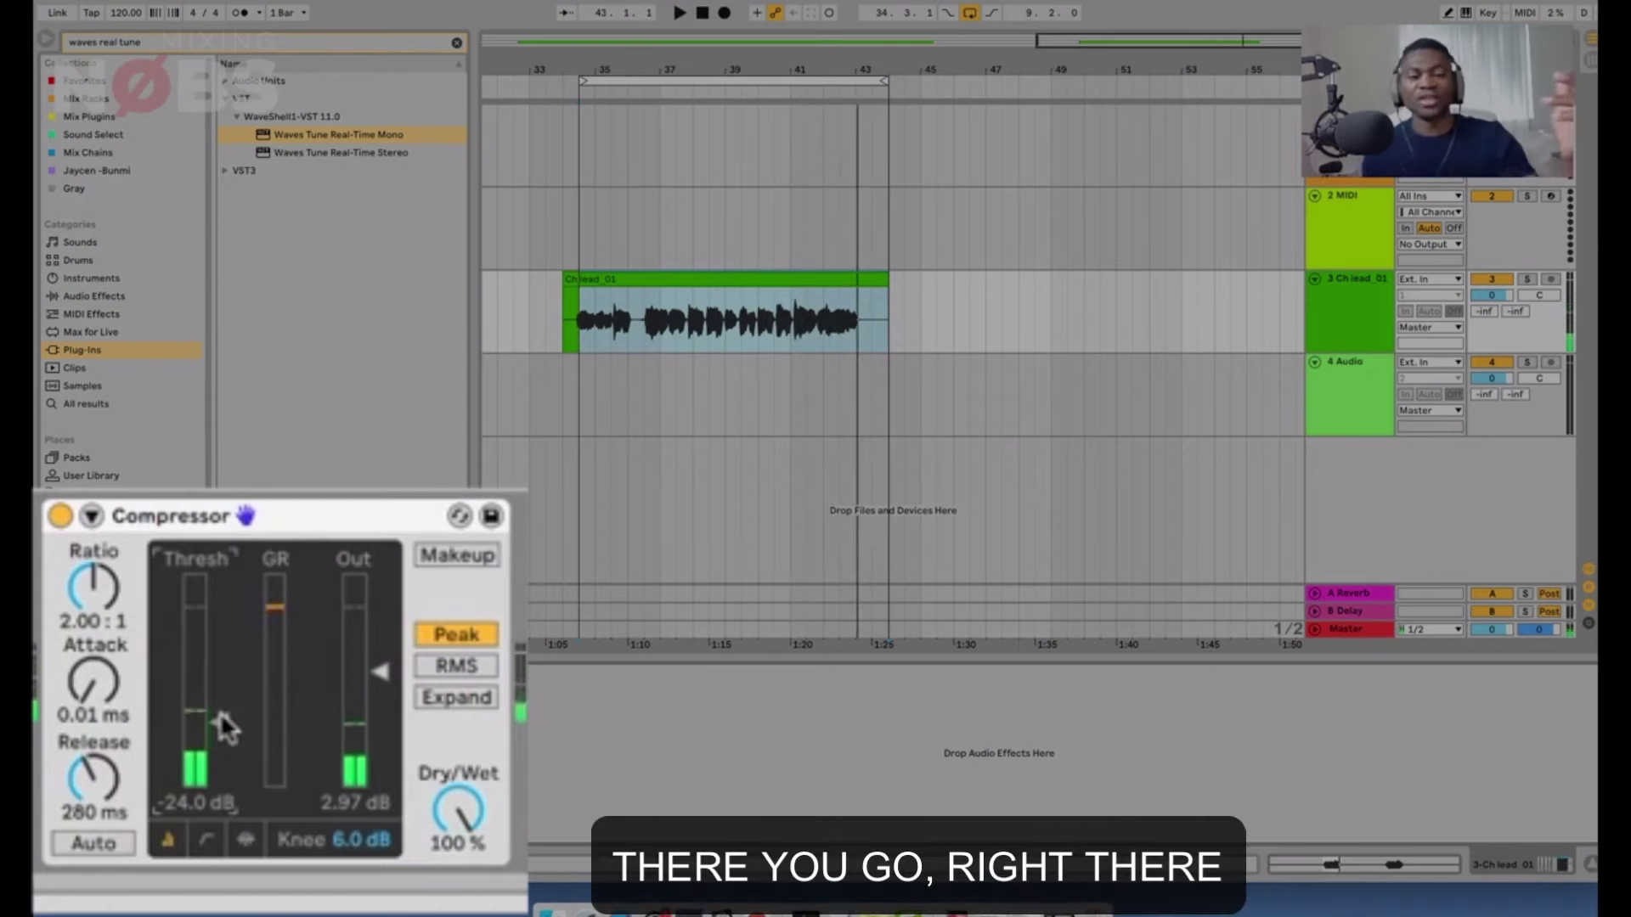